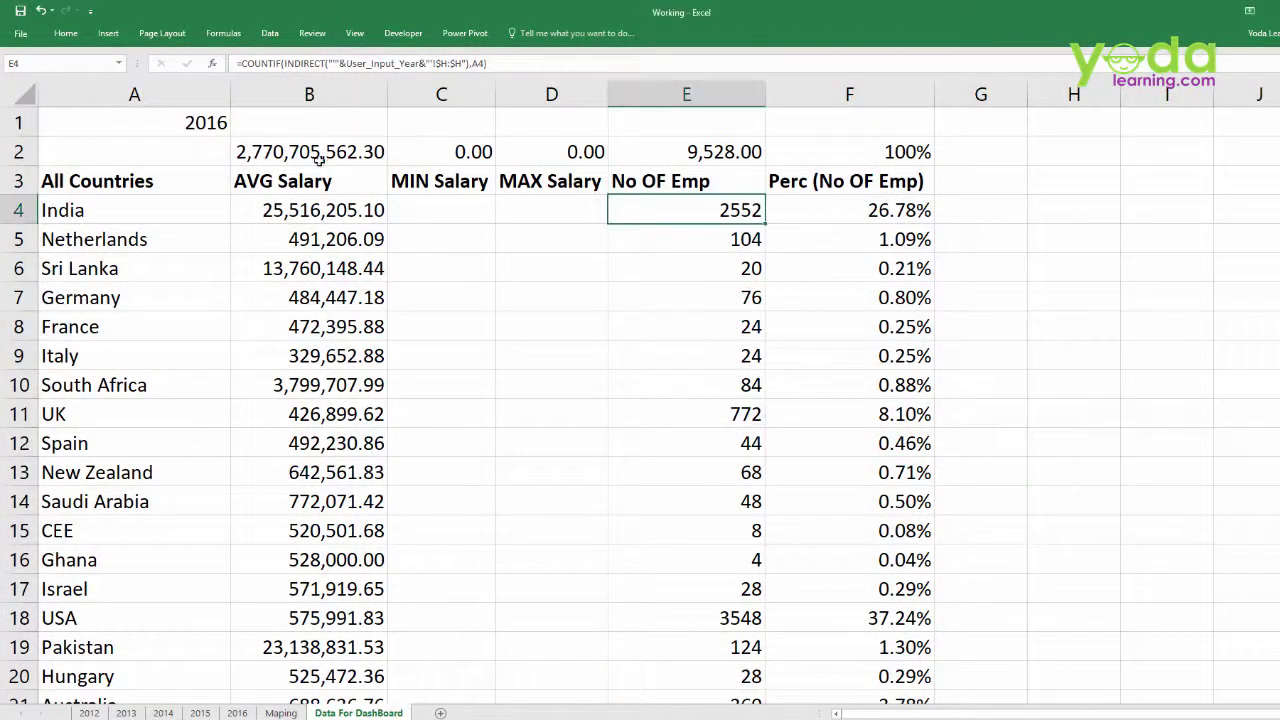
- Hide the AVG, MIN and MAX Salary columns (B to D)
{"action": "left_click_drag", "start_coordinate": [300, 95], "coordinate": [531, 100]}
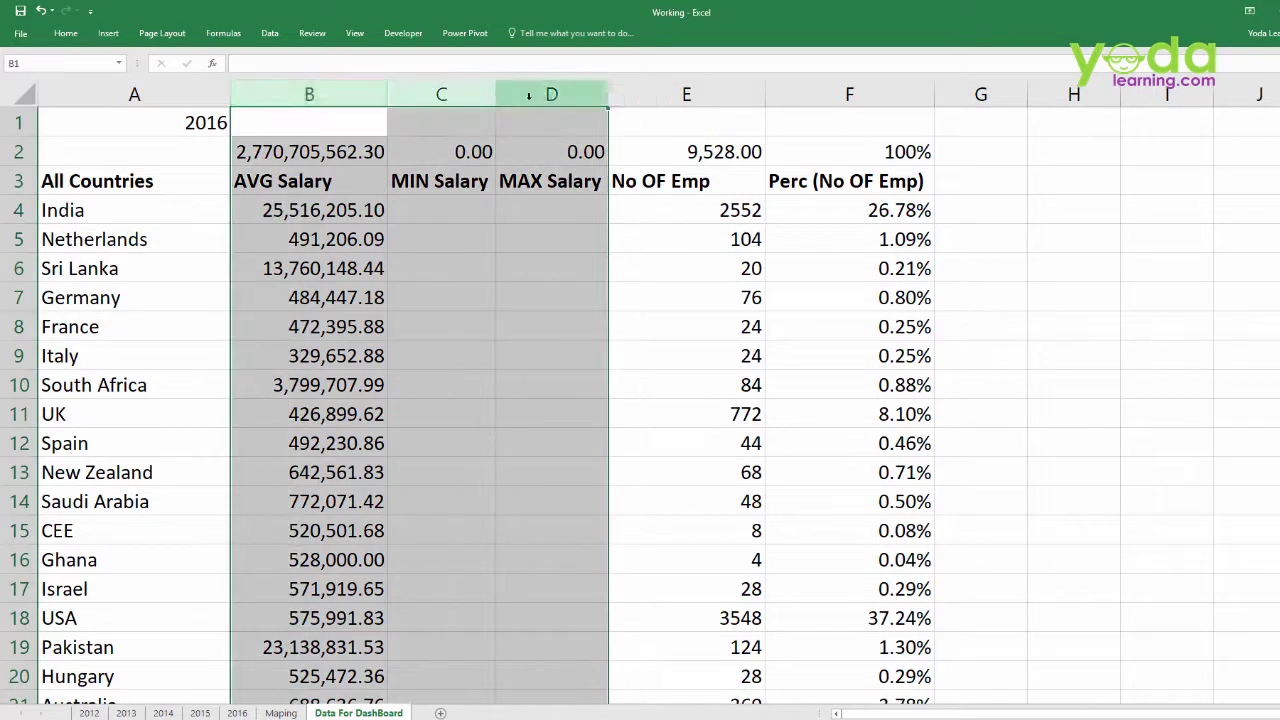
{"action": "right_click", "coordinate": [531, 100]}
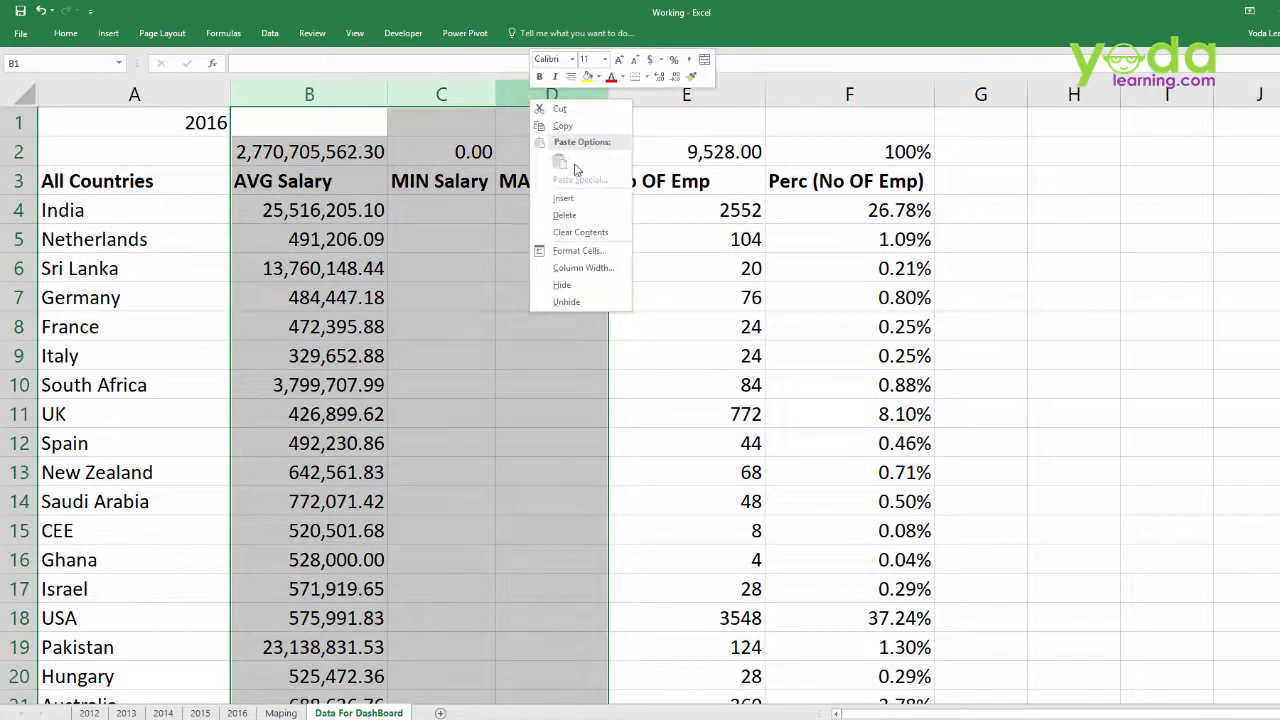
{"action": "left_click", "coordinate": [562, 285]}
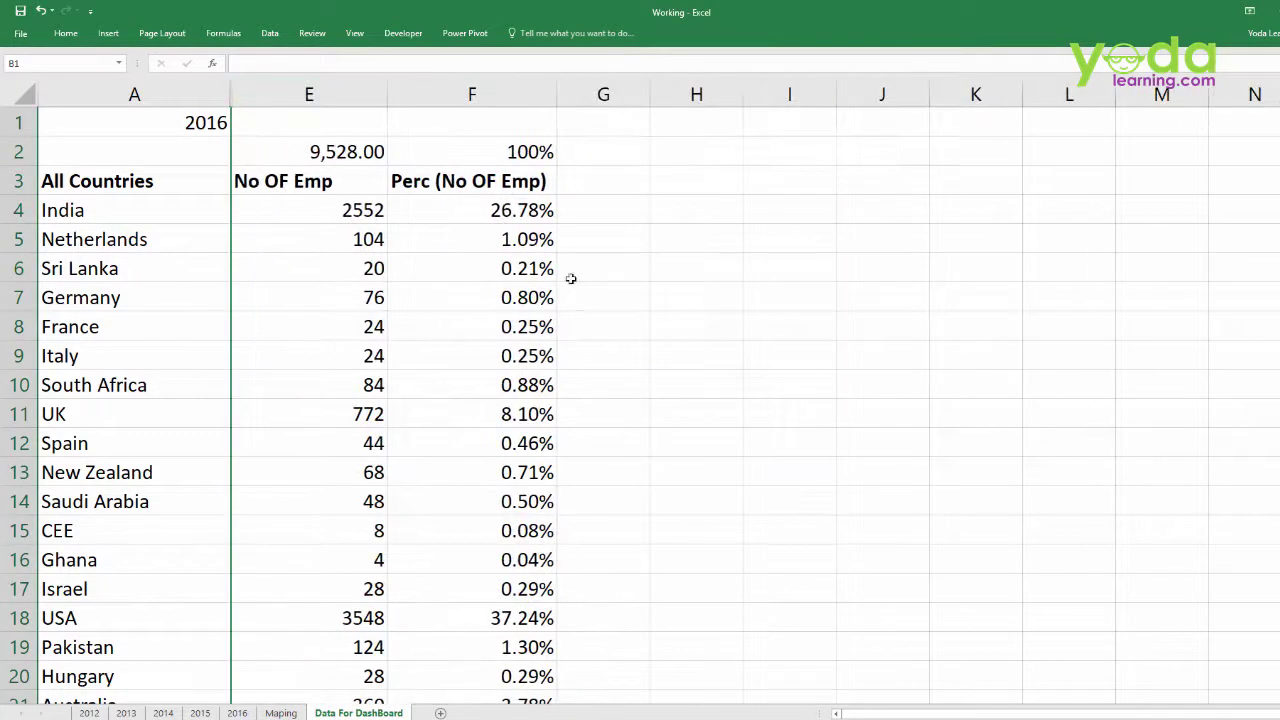
- Insert an OFFSET function in front of INDIRECT inside India's COUNTIF formula in E4
{"action": "left_click", "coordinate": [325, 210]}
{"action": "double_click", "coordinate": [325, 210]}
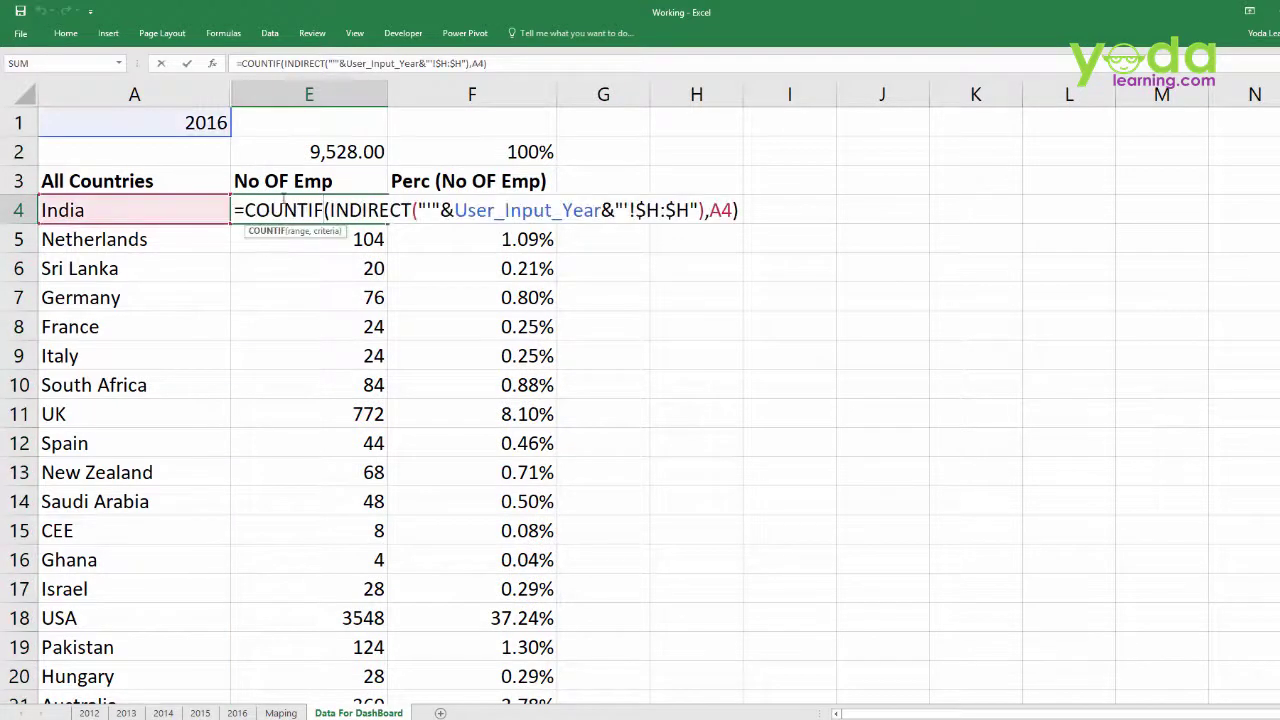
{"action": "key", "text": "Escape"}
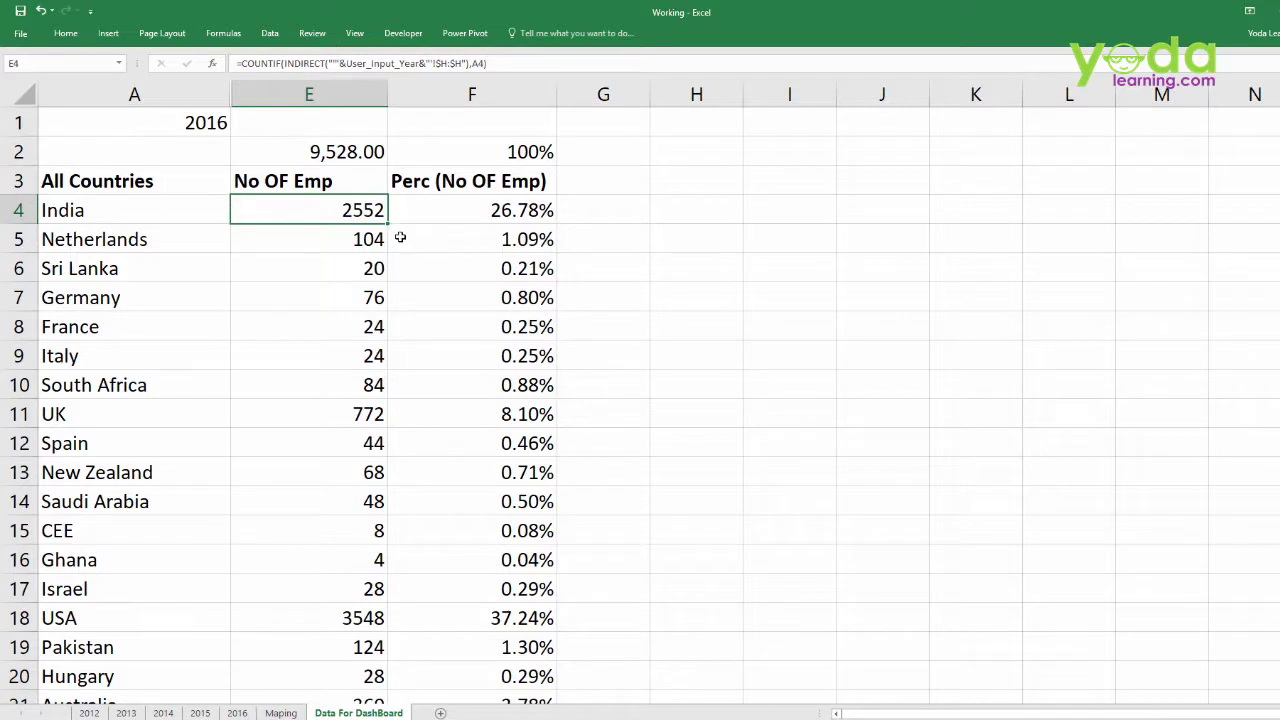
{"action": "double_click", "coordinate": [372, 210]}
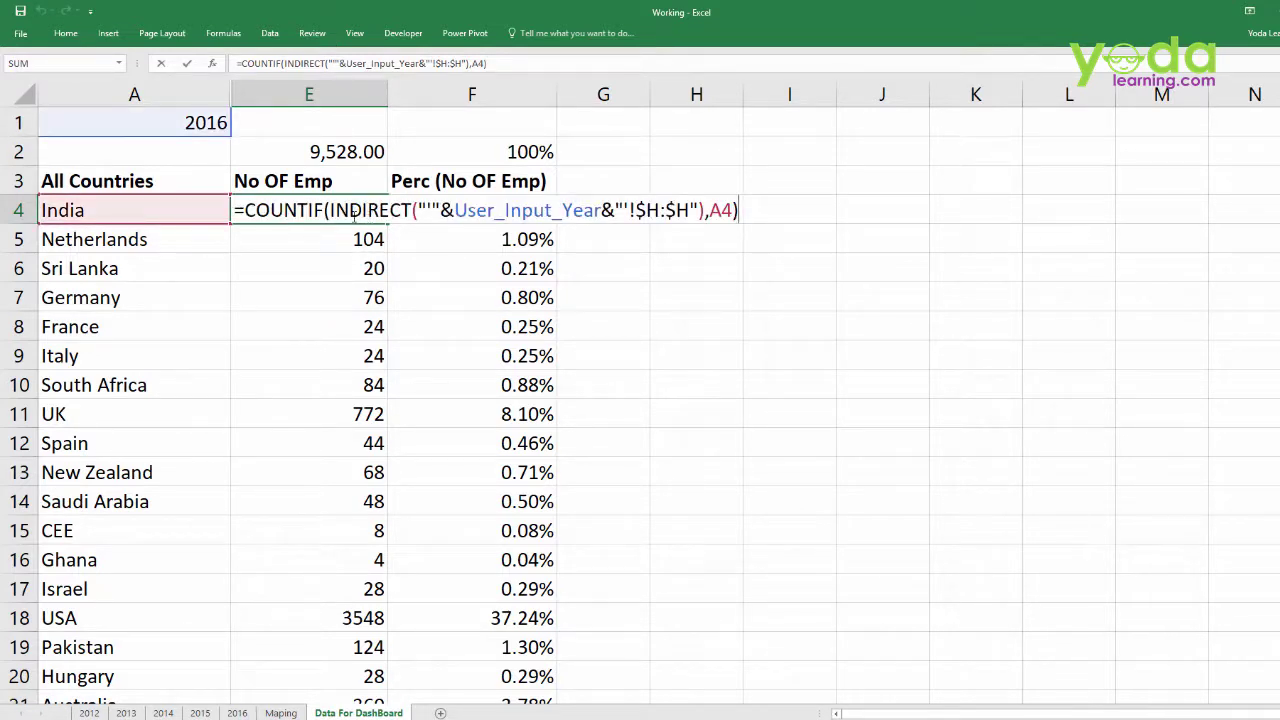
{"action": "left_click", "coordinate": [246, 205]}
{"action": "left_click_drag", "start_coordinate": [418, 210], "coordinate": [745, 210]}
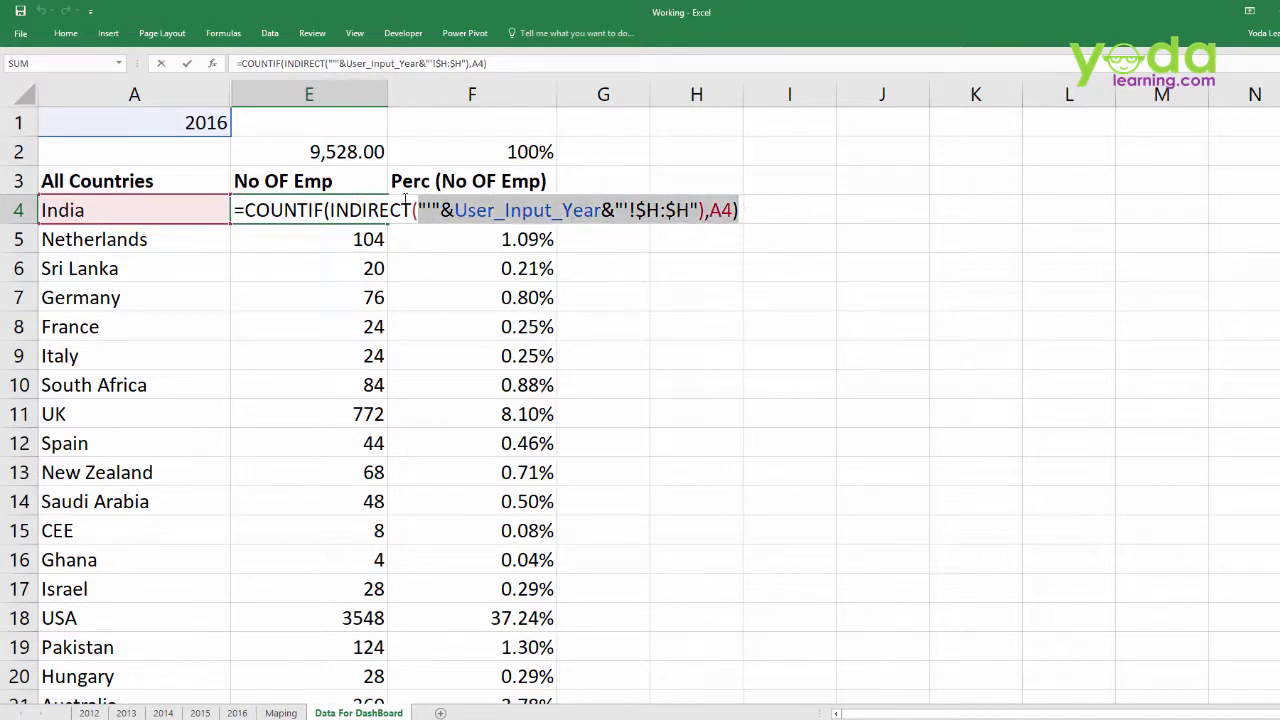
{"action": "left_click", "coordinate": [330, 210]}
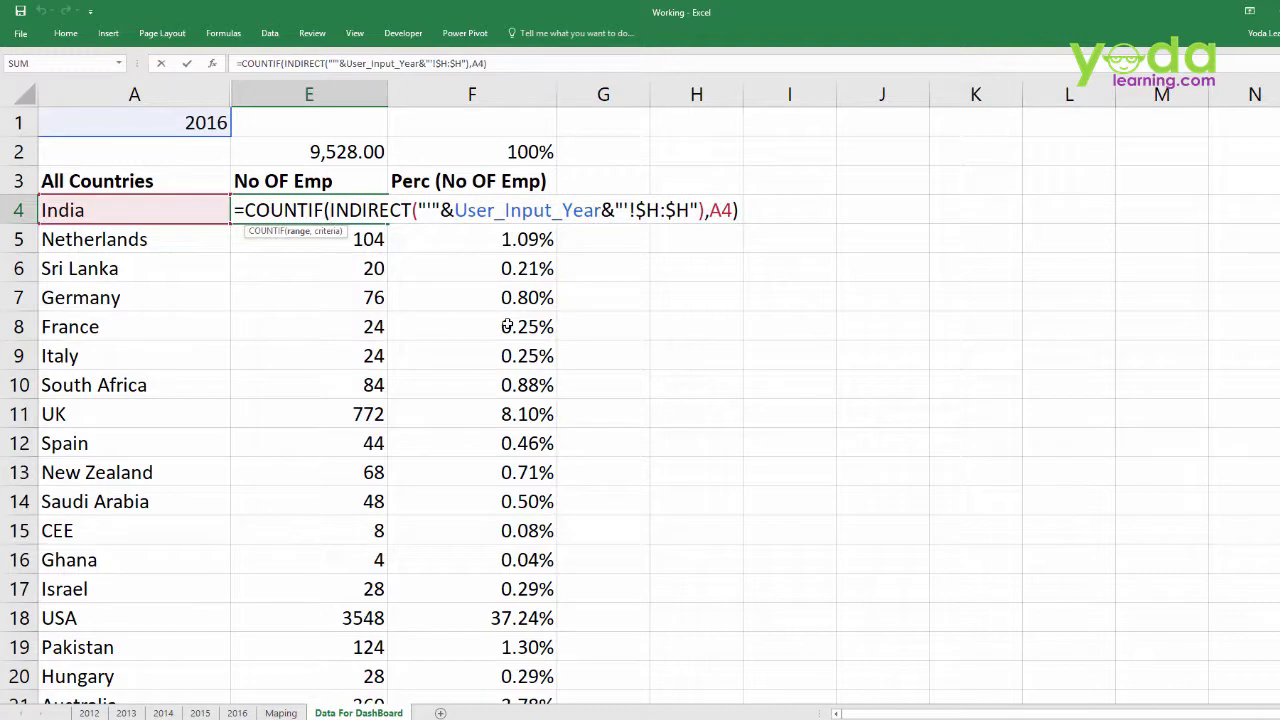
{"action": "type", "text": "of"}
{"action": "key", "text": "Tab"}
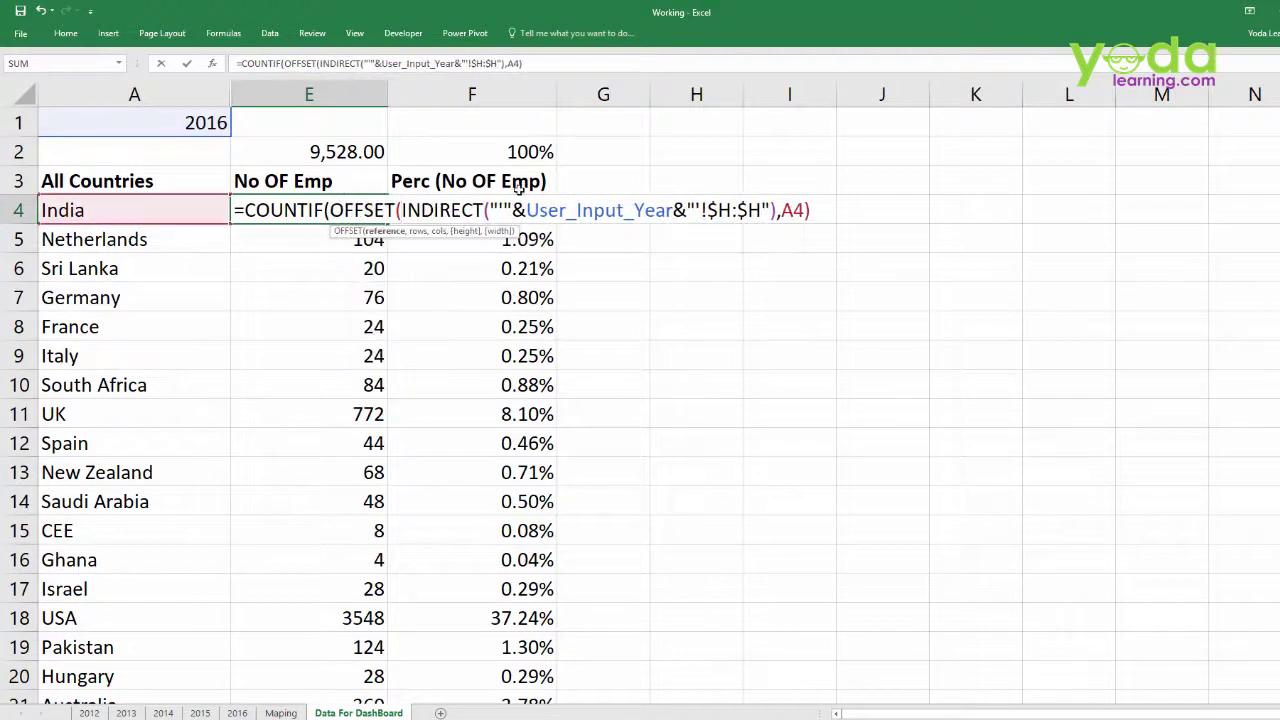
- Change the INDIRECT reference inside OFFSET to the single absolute cell $H$1
{"action": "left_click", "coordinate": [386, 232]}
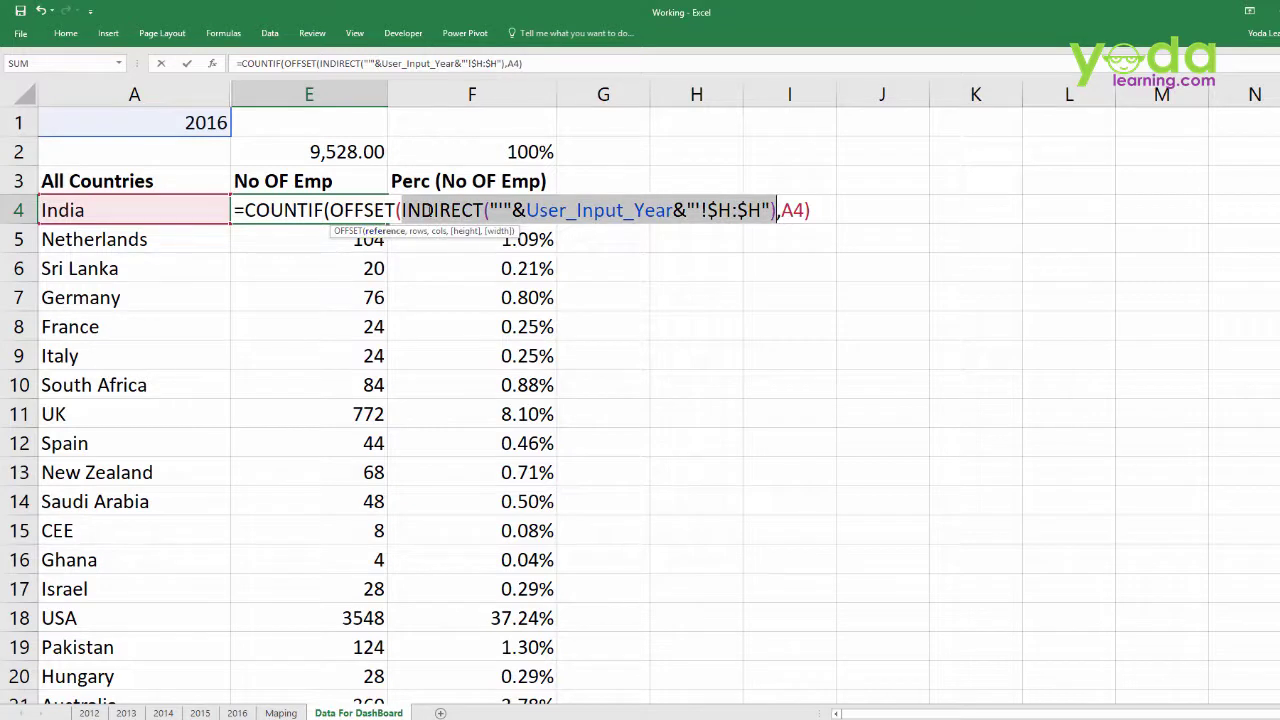
{"action": "left_click_drag", "start_coordinate": [397, 210], "coordinate": [695, 211]}
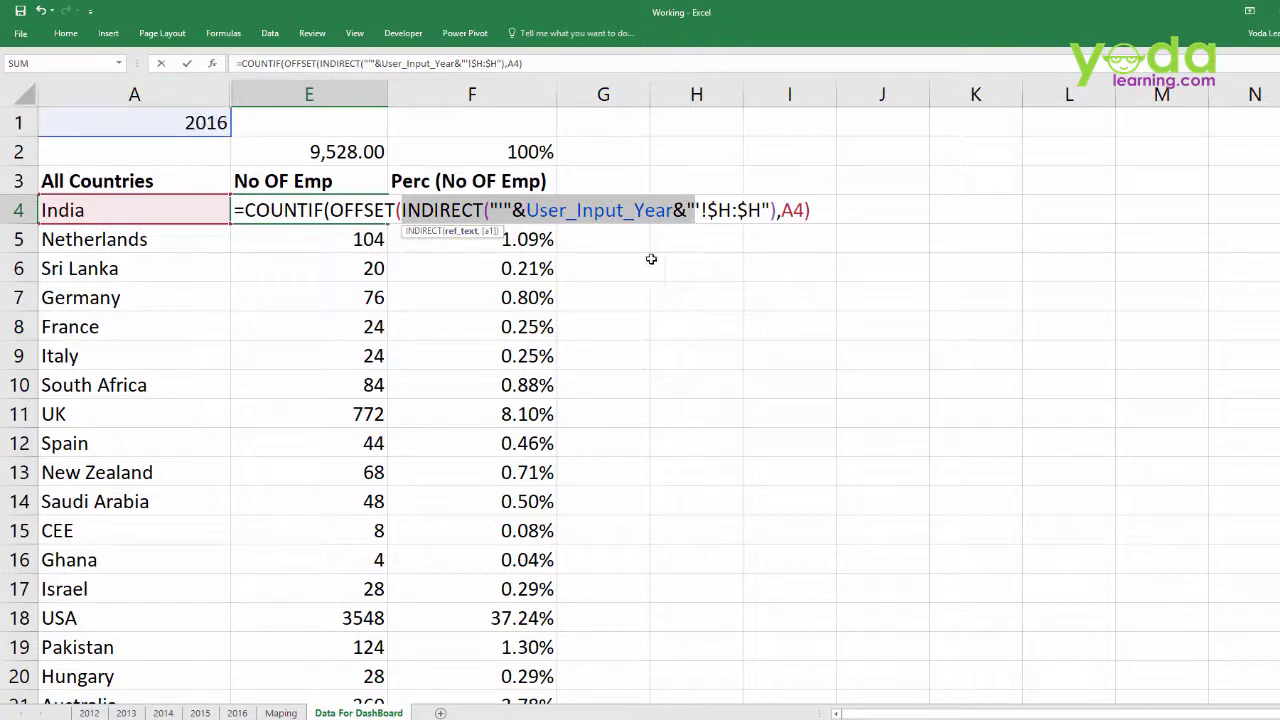
{"action": "left_click", "coordinate": [736, 209]}
{"action": "left_click_drag", "start_coordinate": [736, 210], "coordinate": [762, 210]}
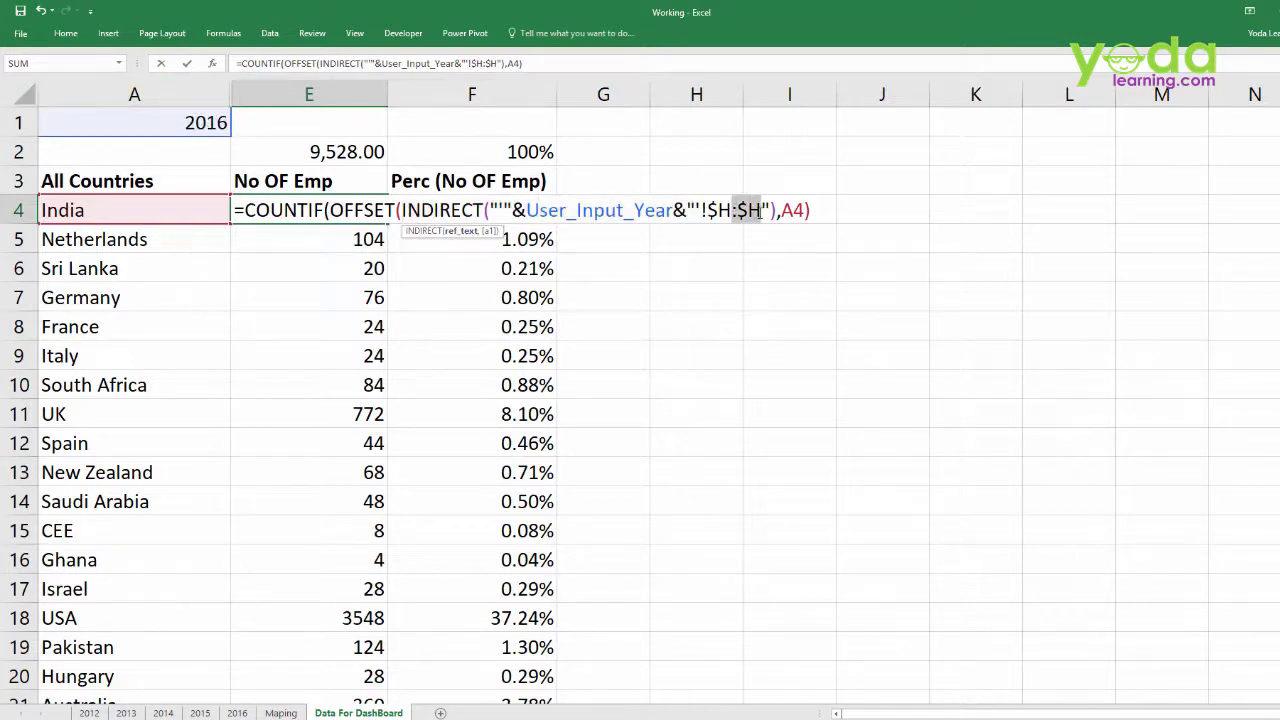
{"action": "type", "text": "1"}
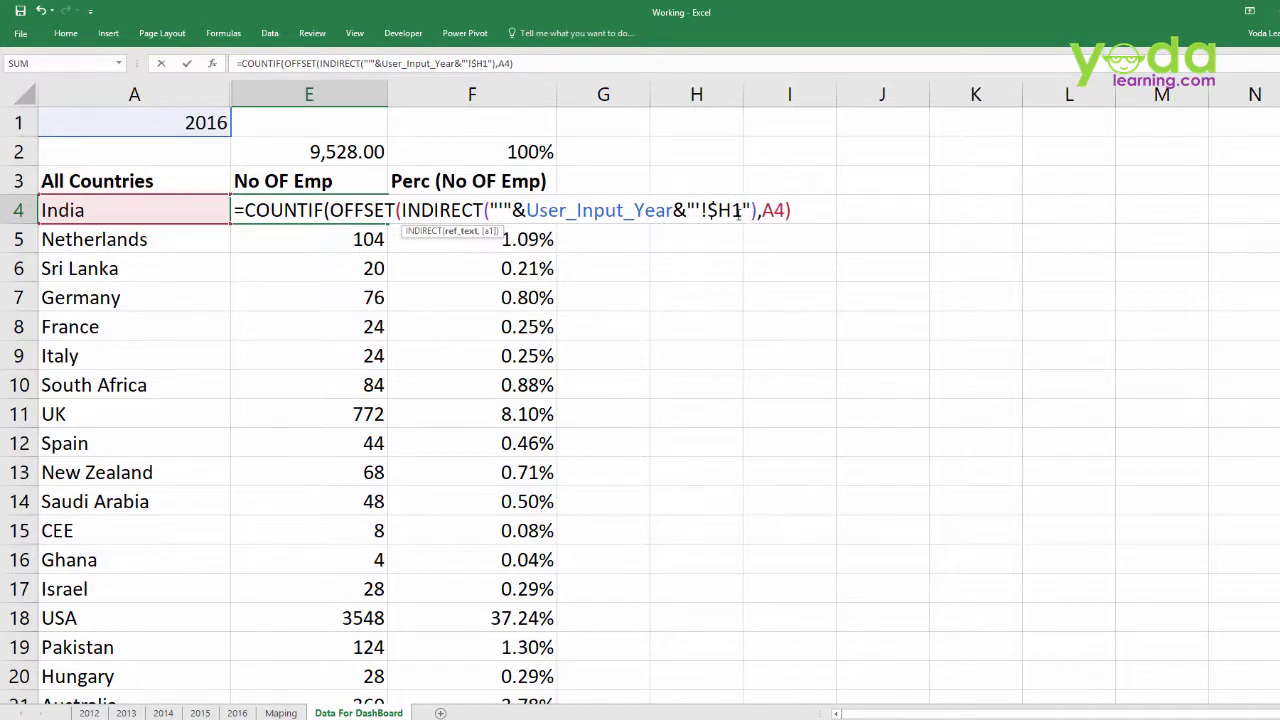
{"action": "left_click", "coordinate": [740, 210]}
{"action": "type", "text": "$"}
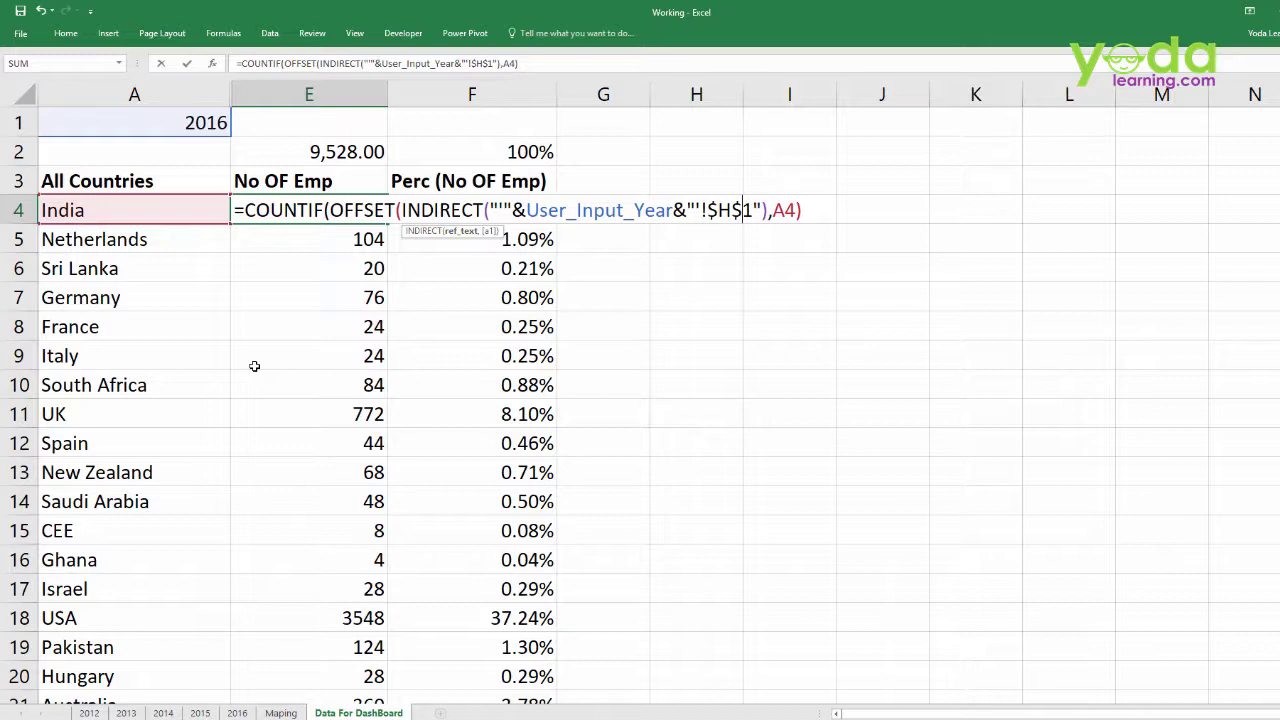
{"action": "left_click", "coordinate": [766, 210]}
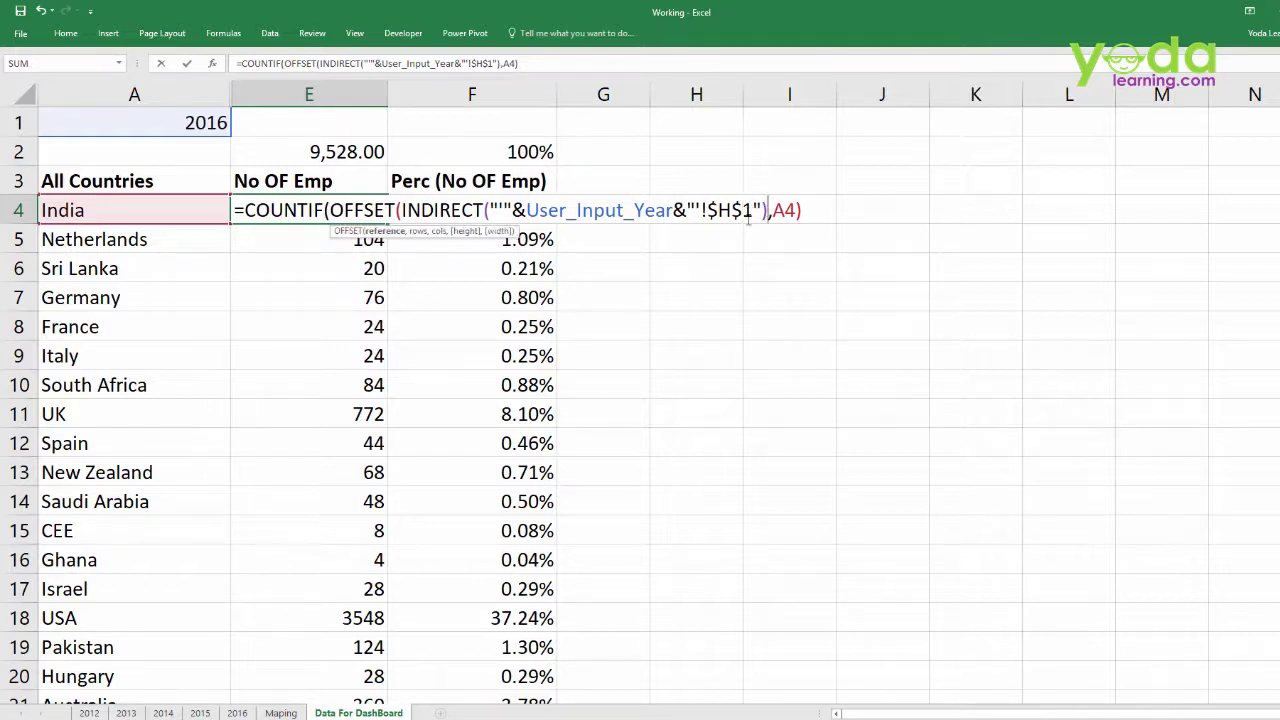
- Set both the rows and cols arguments of OFFSET to 0, replacing A4 in the formula
{"action": "left_click", "coordinate": [385, 234]}
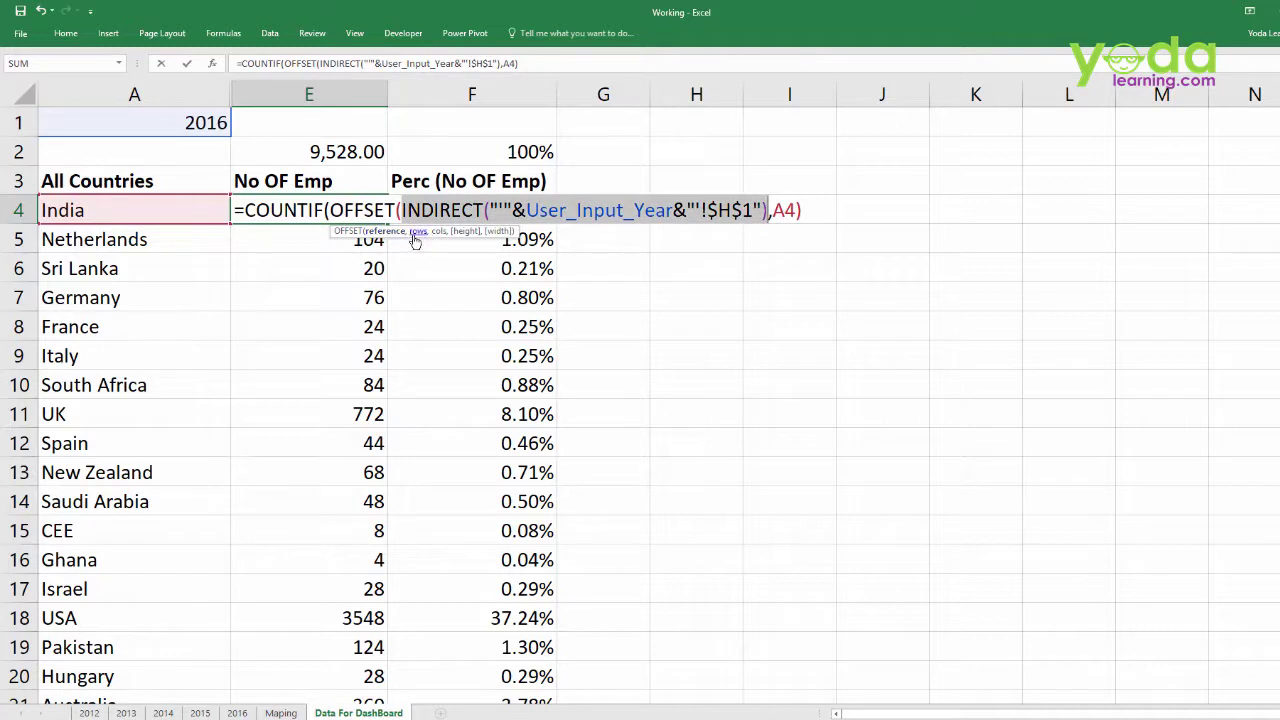
{"action": "left_click", "coordinate": [416, 231]}
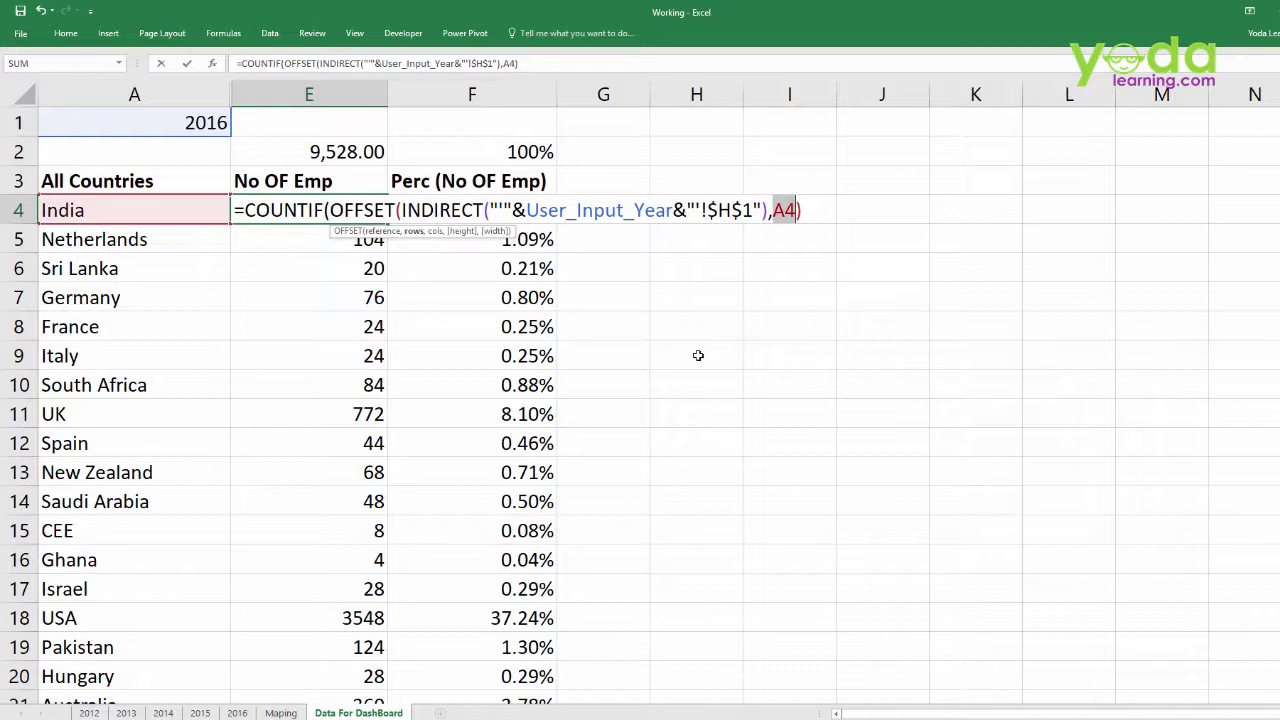
{"action": "type", "text": "0"}
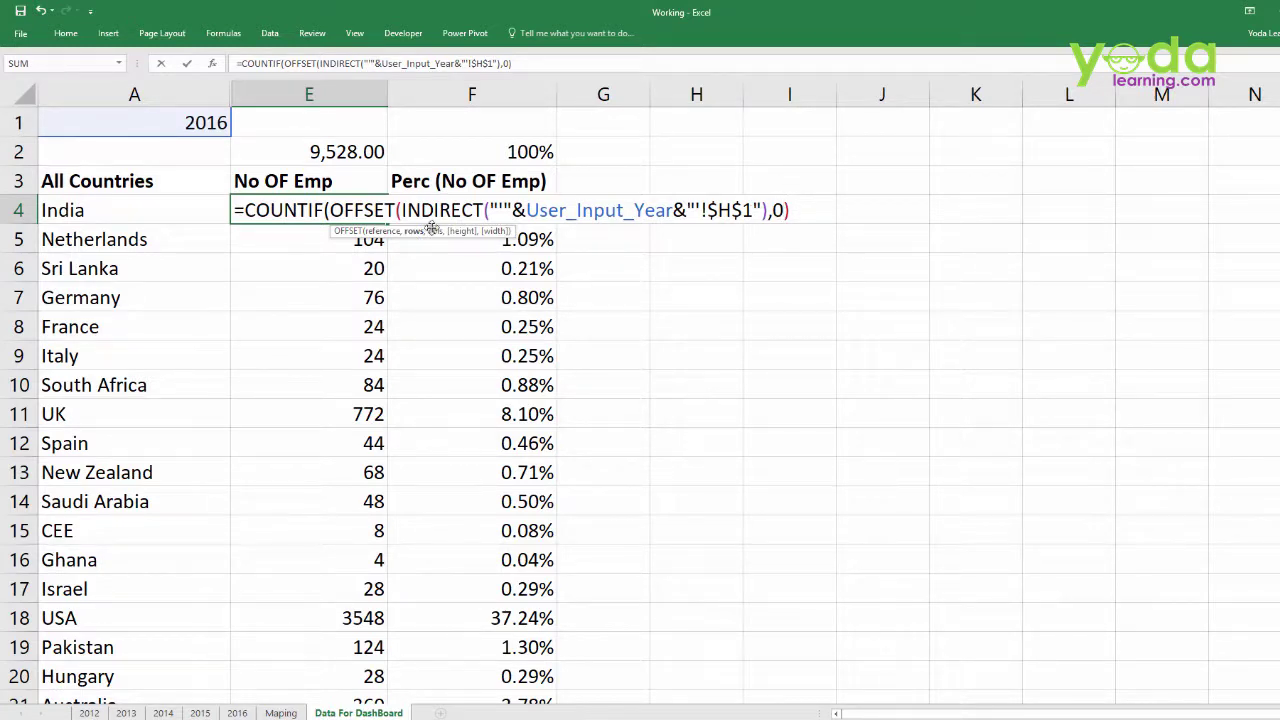
{"action": "type", "text": ",0"}
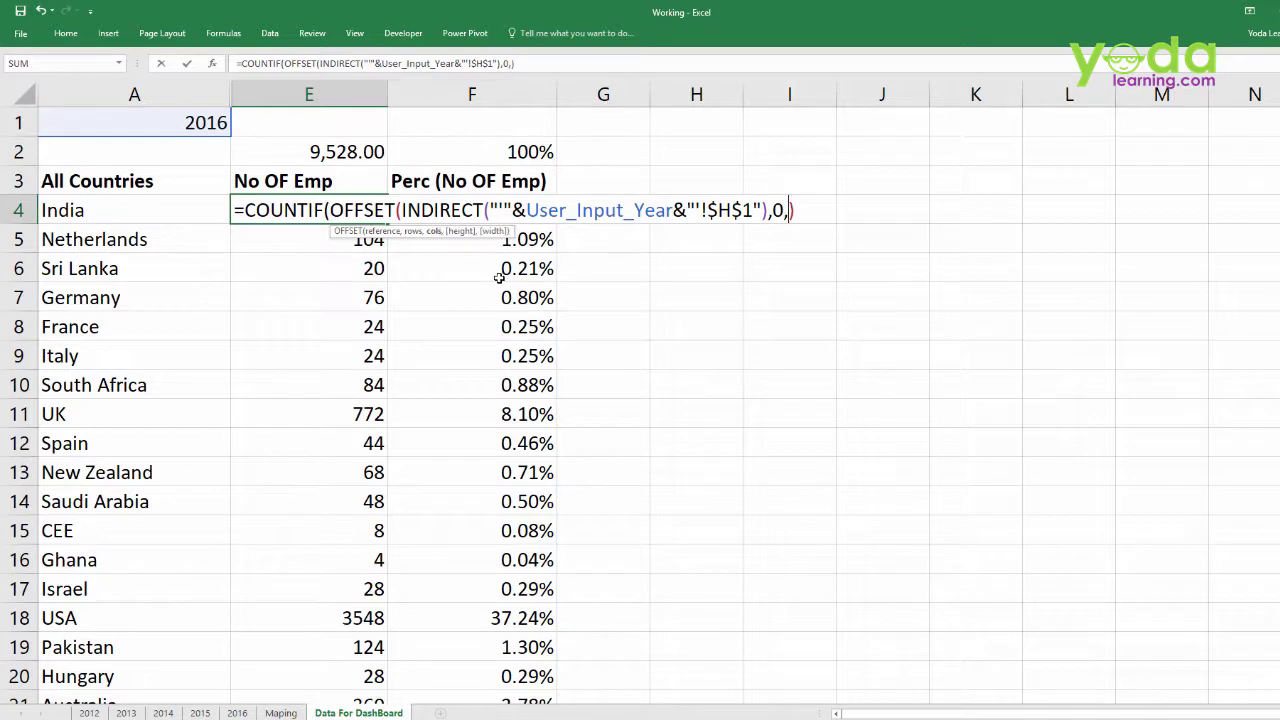
{"action": "type", "text": ","}
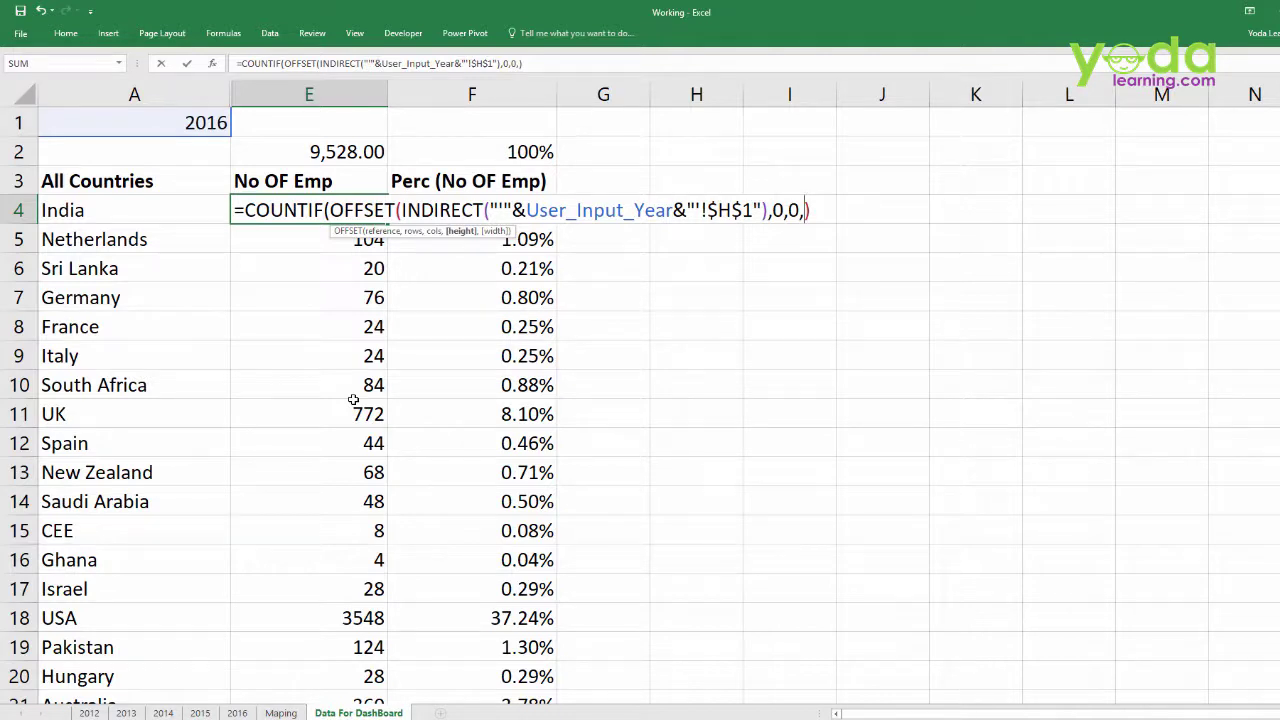
- Add a COUNTA function as OFFSET's height argument, containing a copy of the INDIRECT expression
{"action": "type", "text": "coun"}
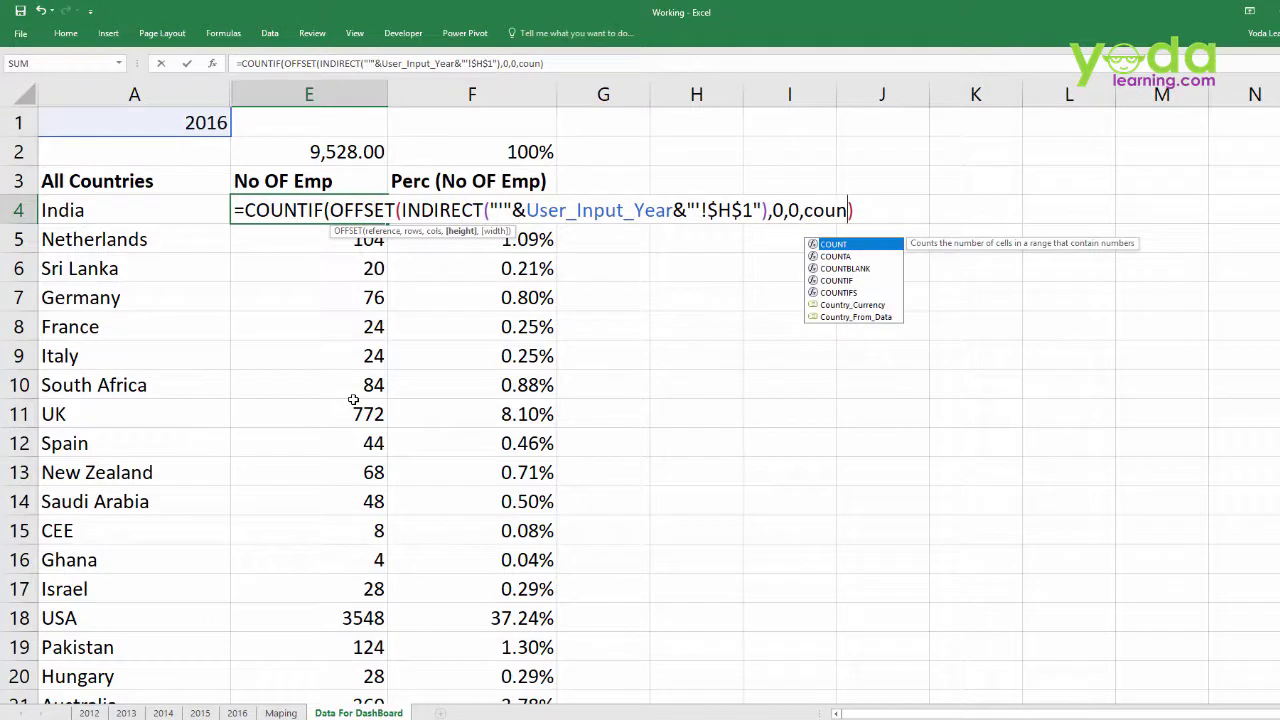
{"action": "key", "text": "Down"}
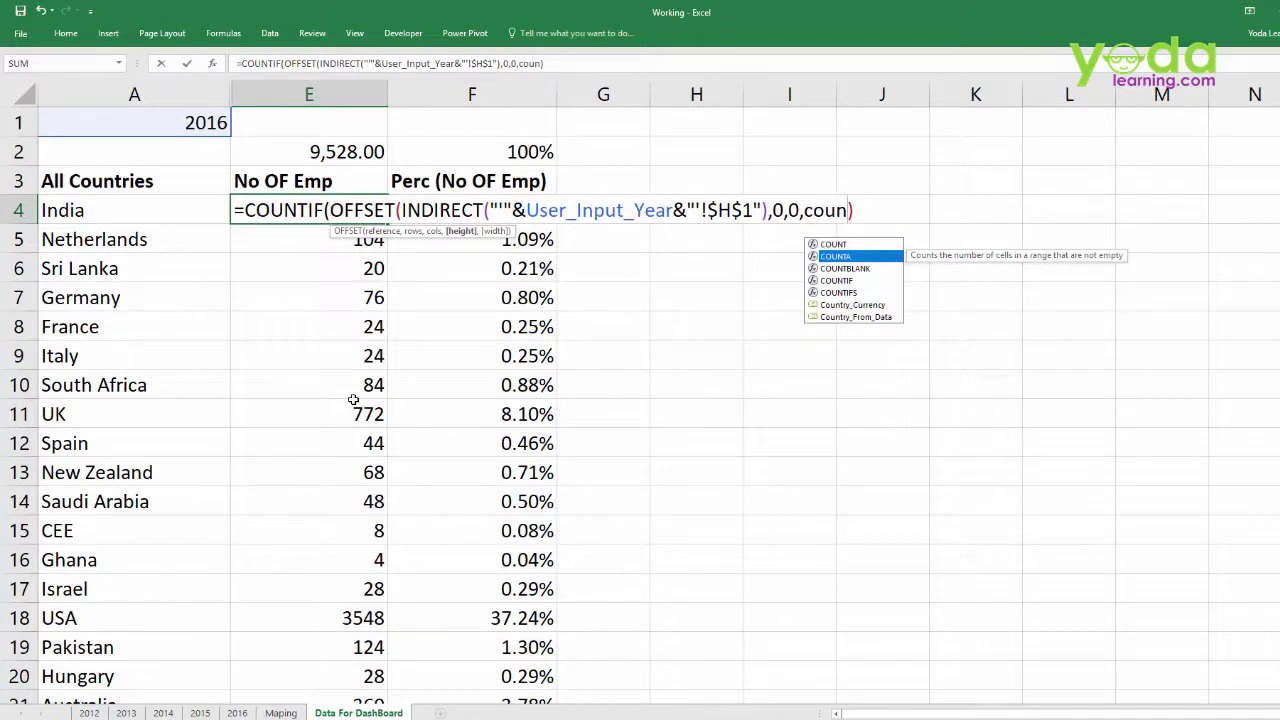
{"action": "key", "text": "Tab"}
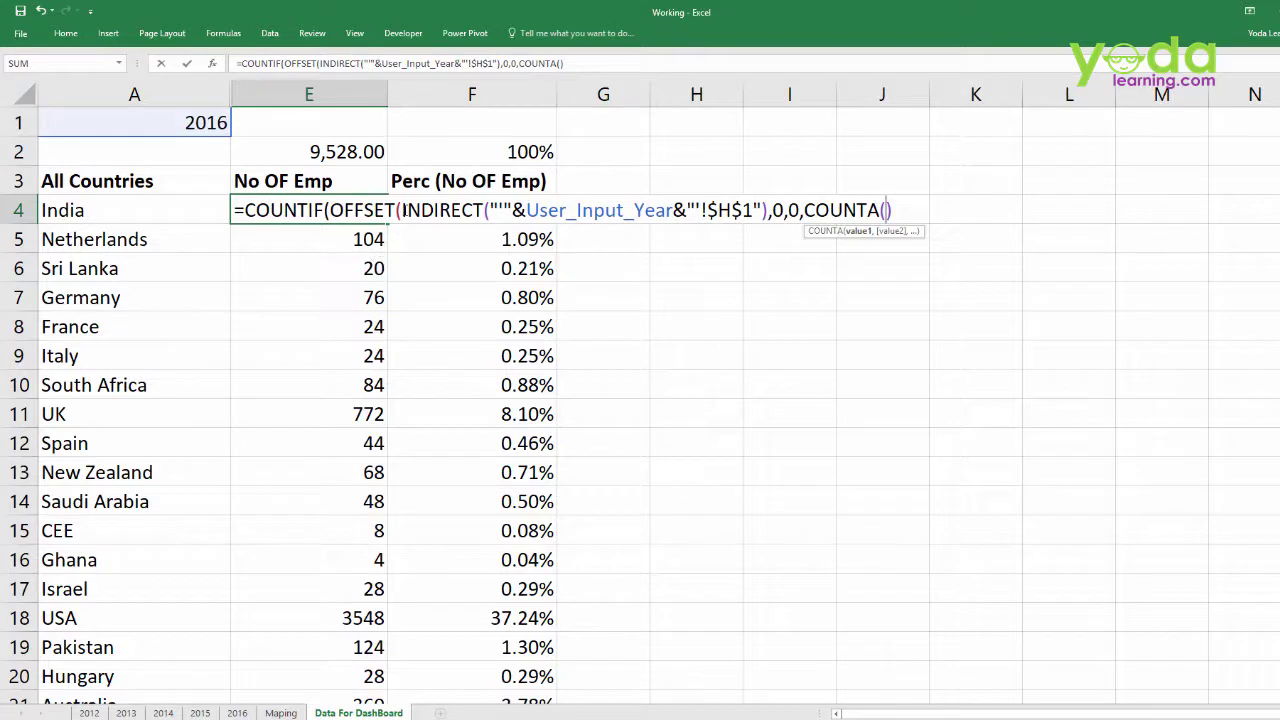
{"action": "left_click_drag", "start_coordinate": [403, 212], "coordinate": [767, 218]}
{"action": "key", "text": "ctrl+c"}
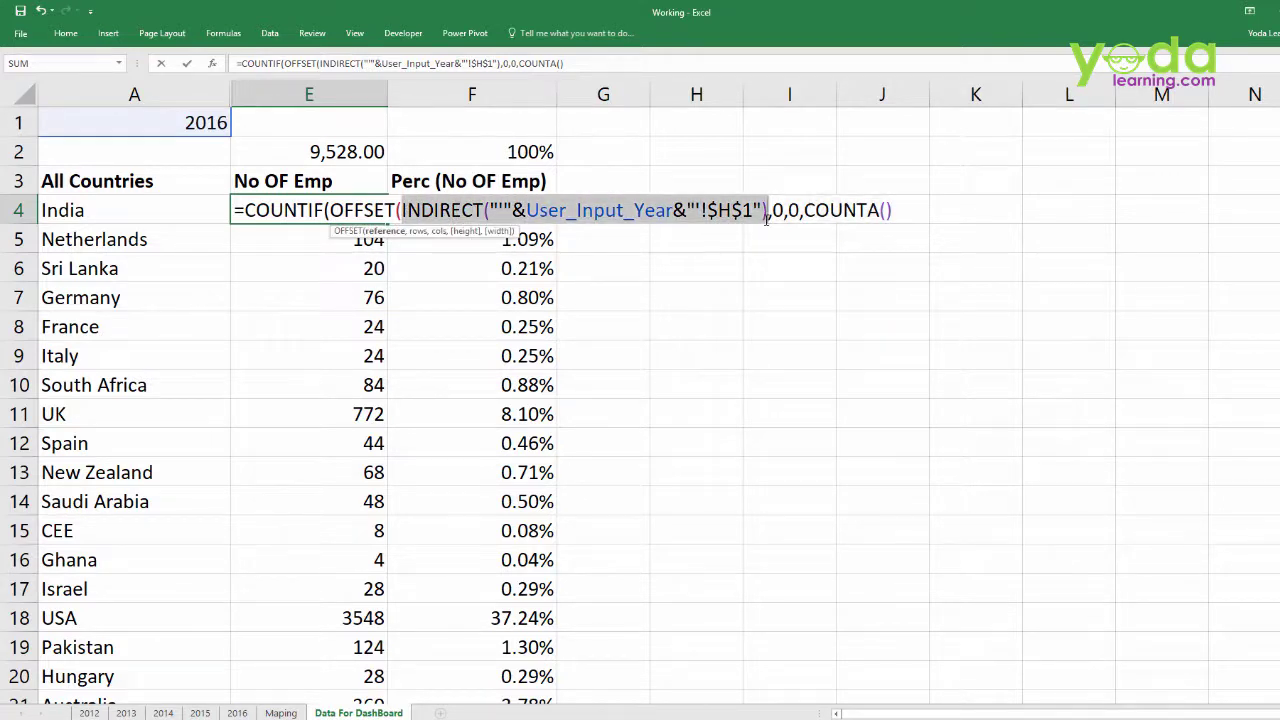
{"action": "left_click", "coordinate": [885, 210]}
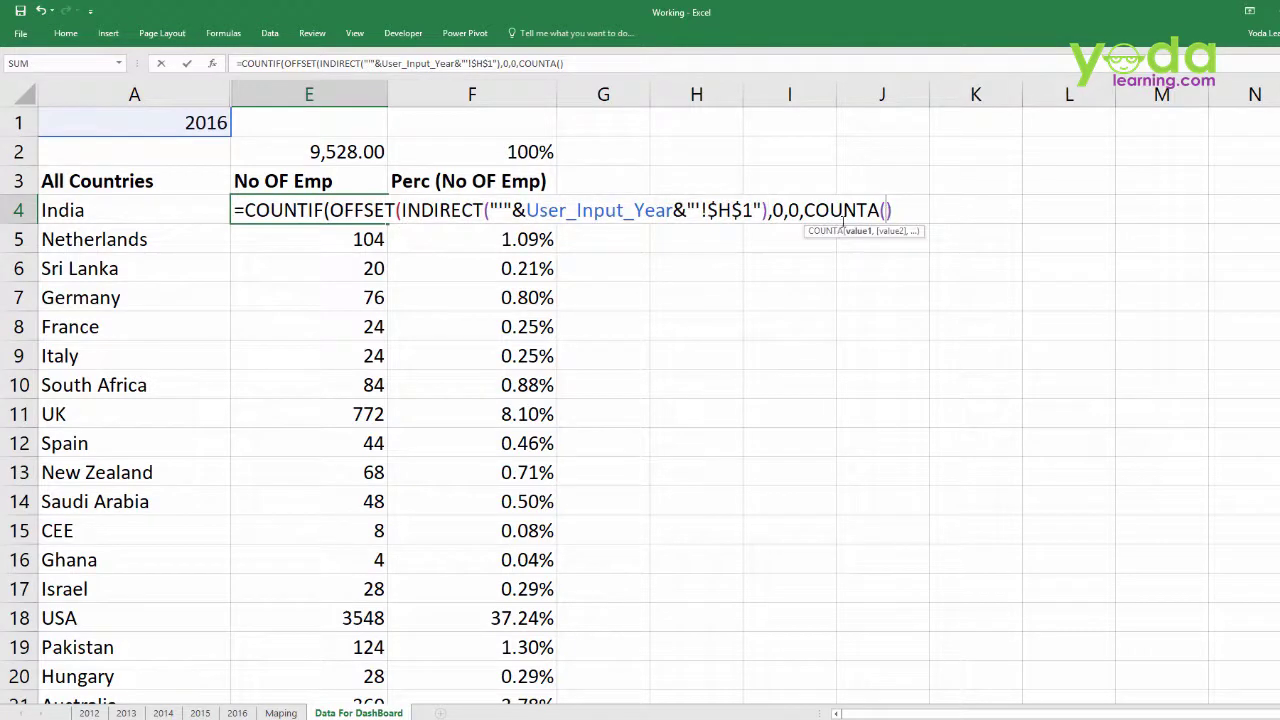
{"action": "key", "text": "ctrl+v"}
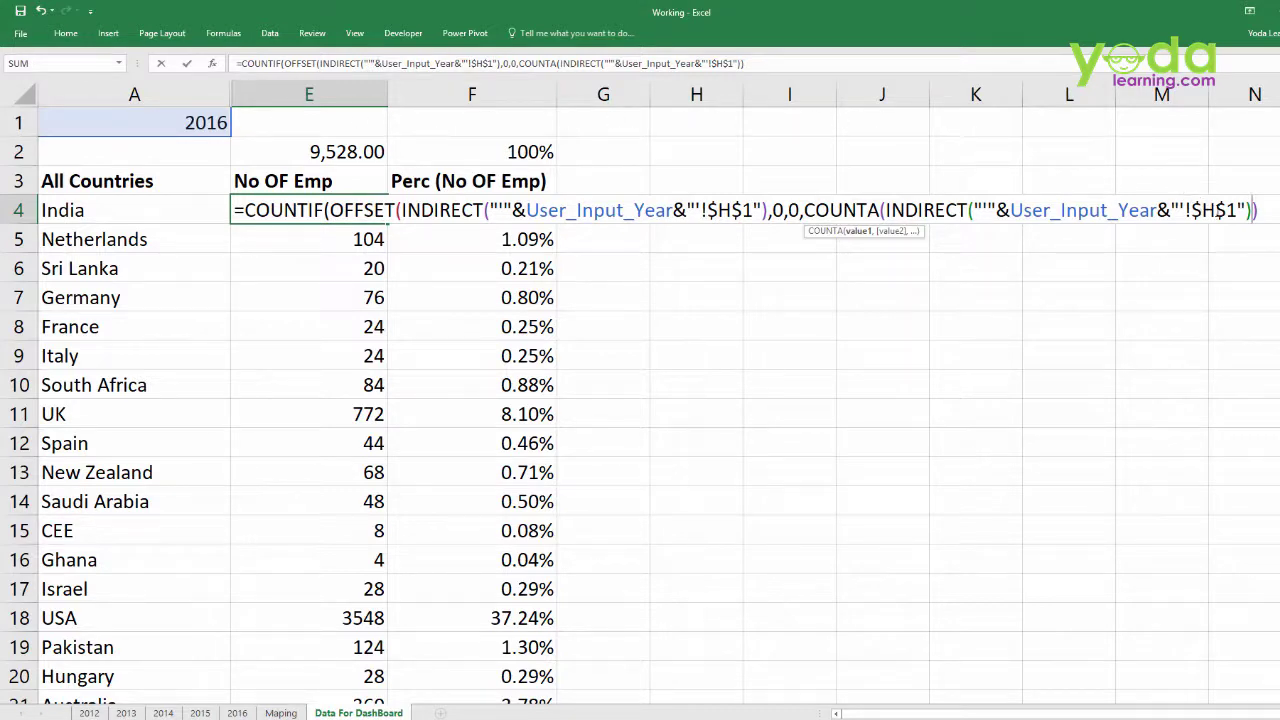
- Change the reference in COUNTA's INDIRECT expression to the whole column $H:$H
{"action": "left_click_drag", "start_coordinate": [1234, 210], "coordinate": [1213, 210]}
{"action": "type", "text": ":"}
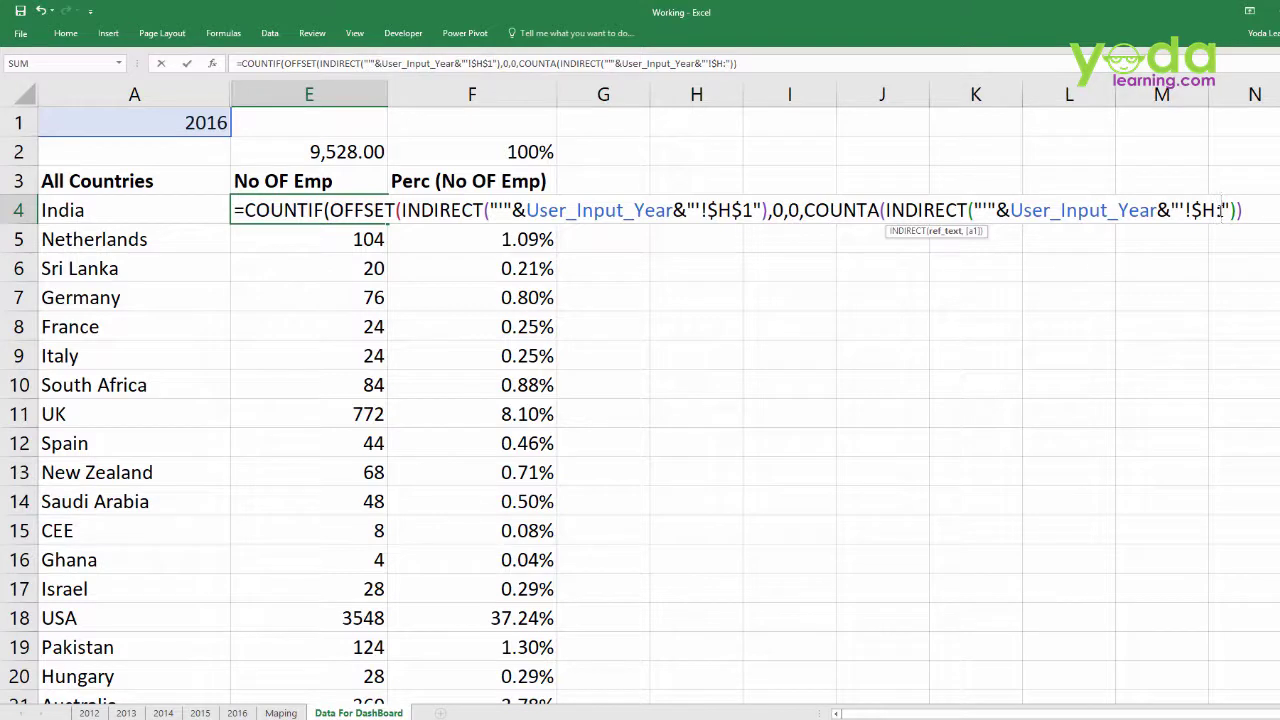
{"action": "type", "text": "$H"}
{"action": "key", "text": "Right"}
{"action": "key", "text": "Right"}
{"action": "key", "text": "Right"}
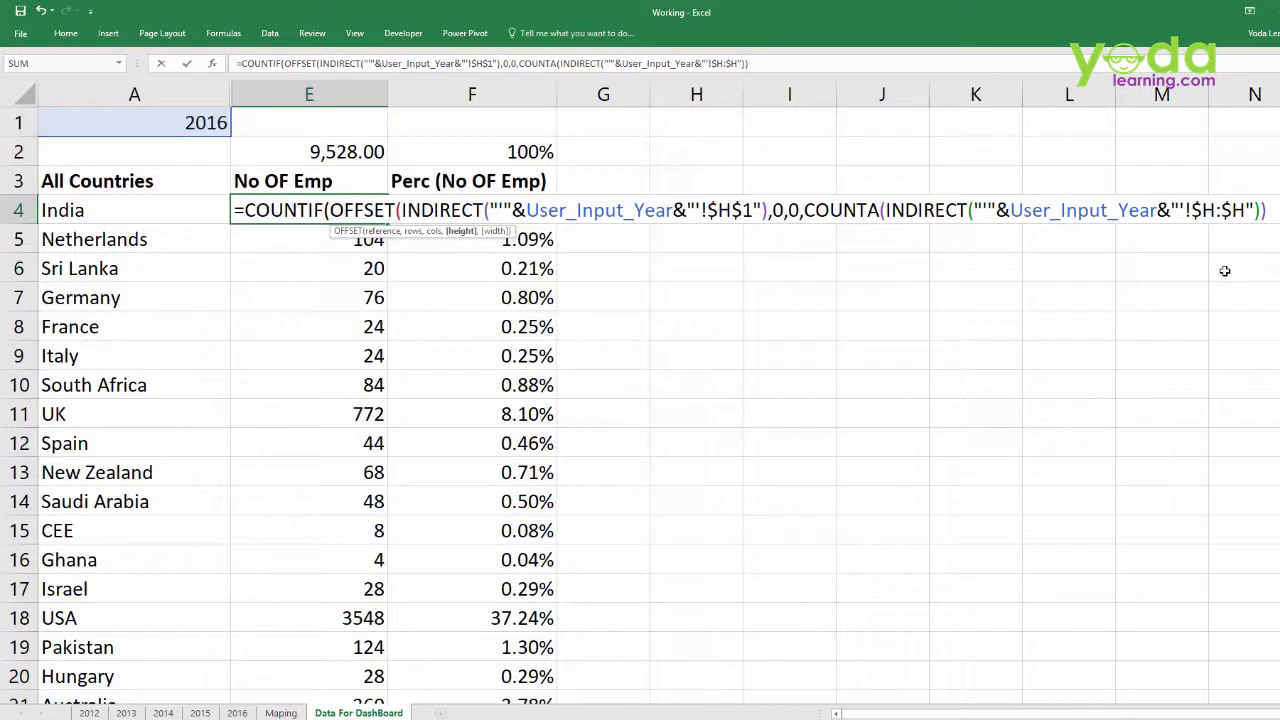
- Complete the E4 formula with an OFFSET width of 1 and $A4 as the COUNTIF criterion
{"action": "type", "text": ",1"}
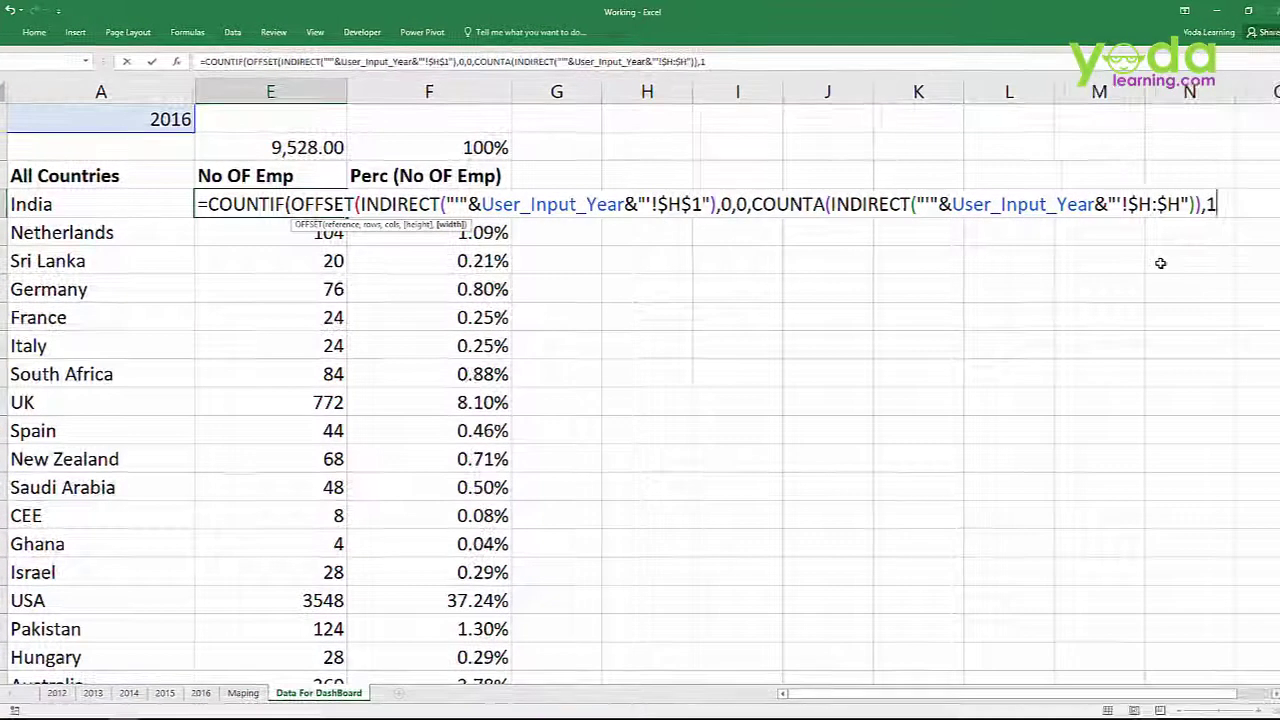
{"action": "type", "text": ")"}
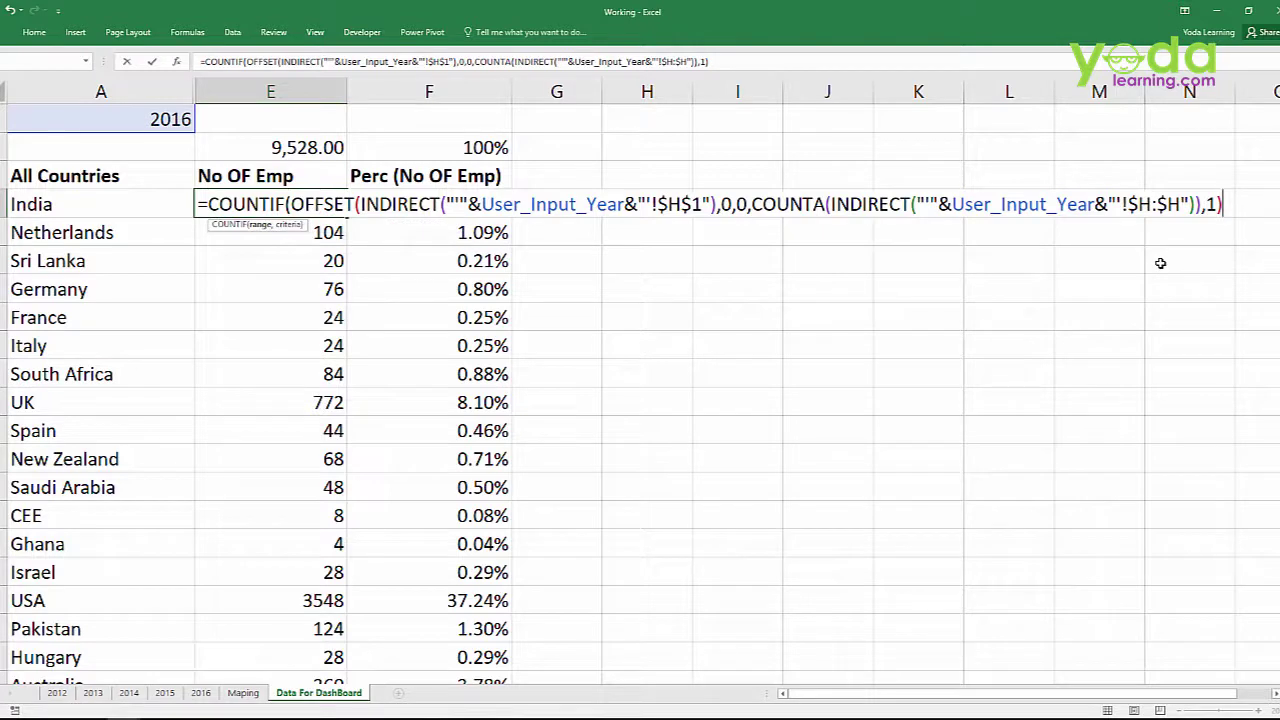
{"action": "type", "text": ","}
{"action": "left_click", "coordinate": [77, 203]}
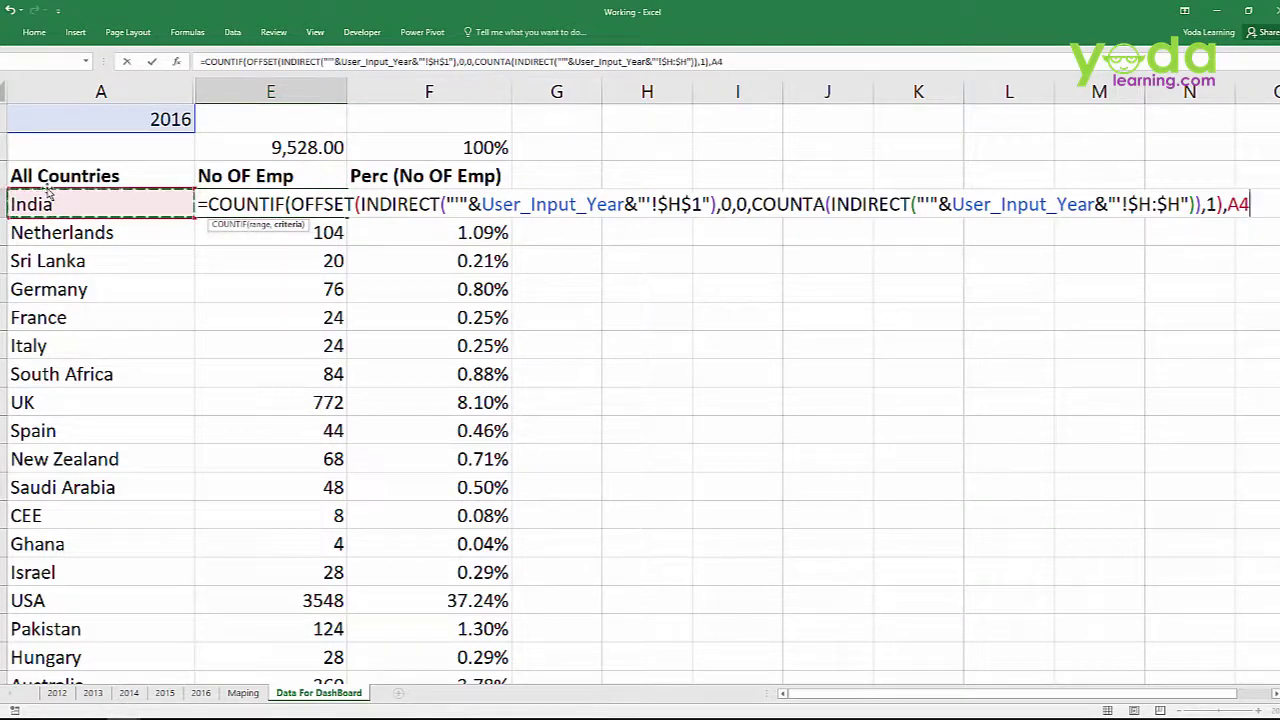
{"action": "key", "text": "F4"}
{"action": "key", "text": "F4"}
{"action": "key", "text": "F4"}
{"action": "type", "text": ")"}
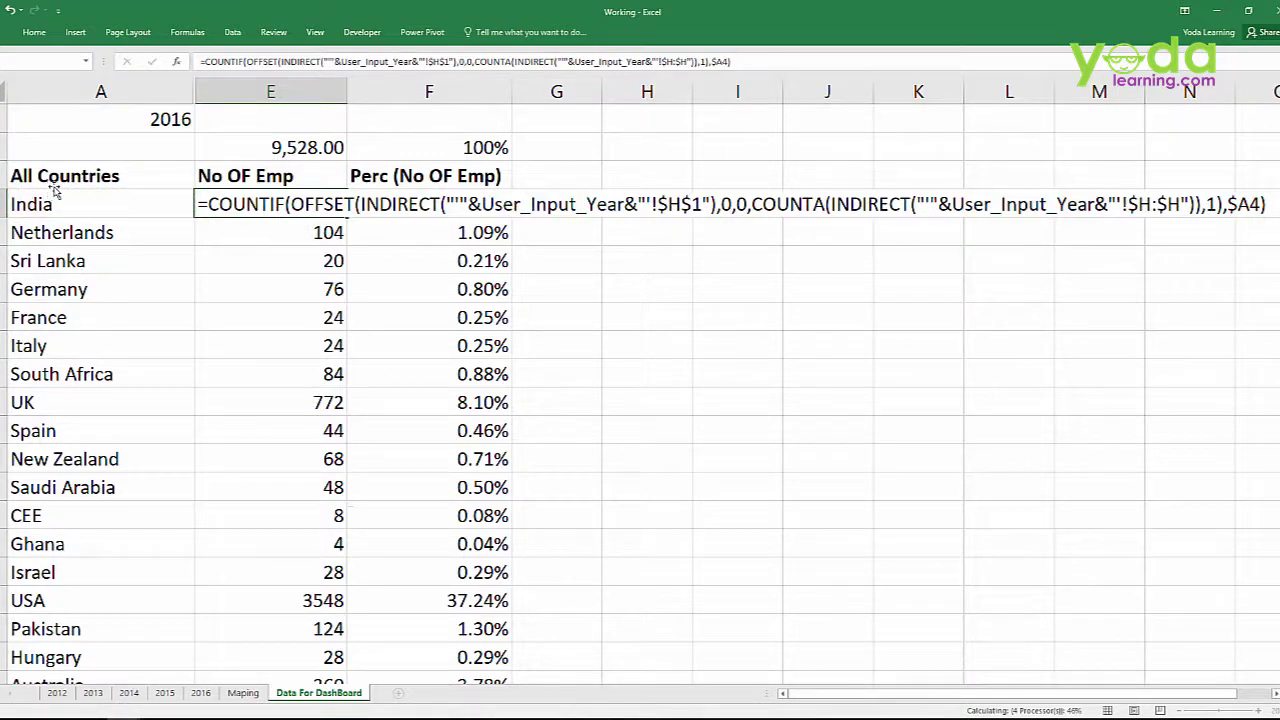
{"action": "key", "text": "Return"}
- Fill the E4 formula down the No OF Emp column and select the year cell A1
{"action": "left_click", "coordinate": [318, 206]}
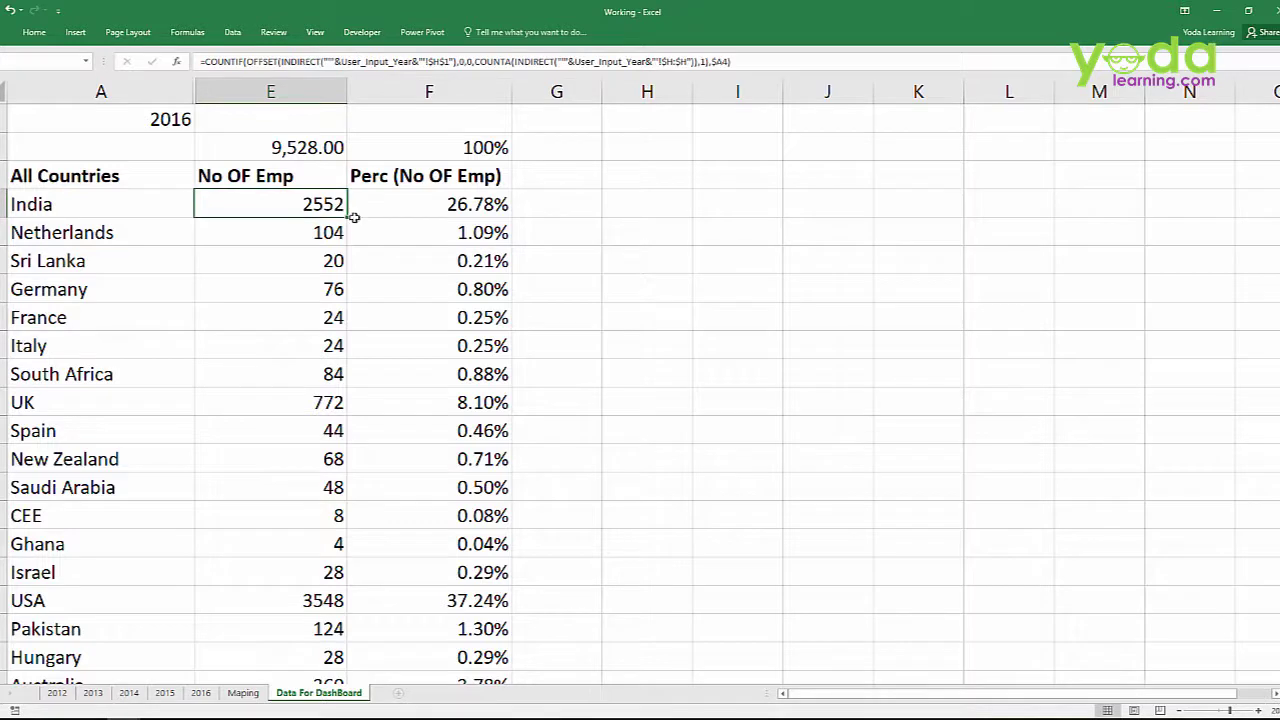
{"action": "double_click", "coordinate": [347, 217]}
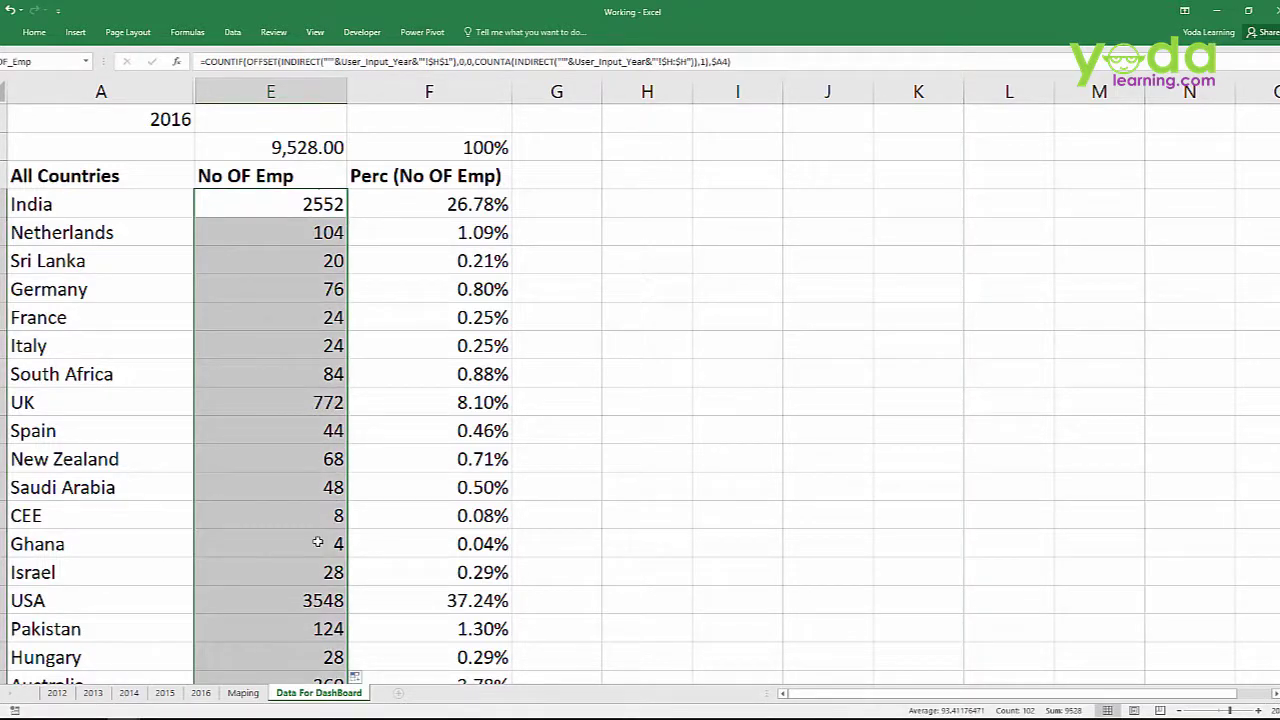
{"action": "left_click", "coordinate": [112, 118]}
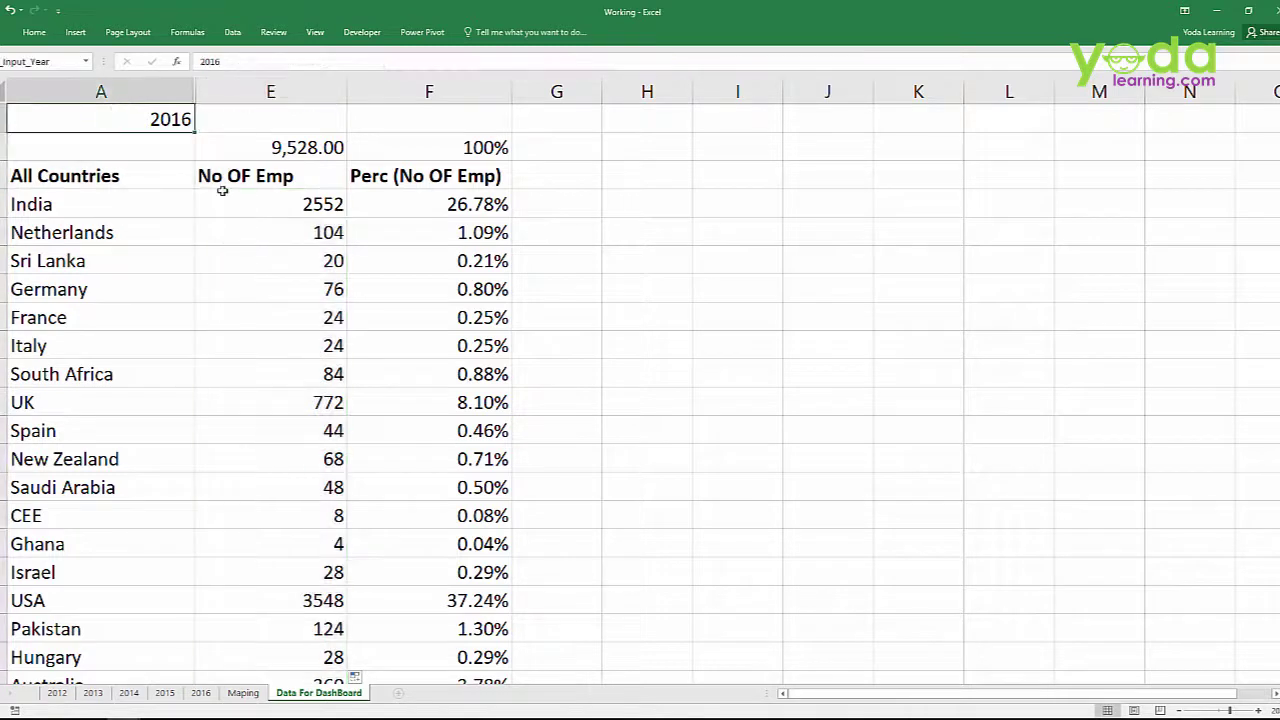
- Test the employee counts by changing the year in cell A1 to 2014 and setting it back to 2016
{"action": "type", "text": "2014"}
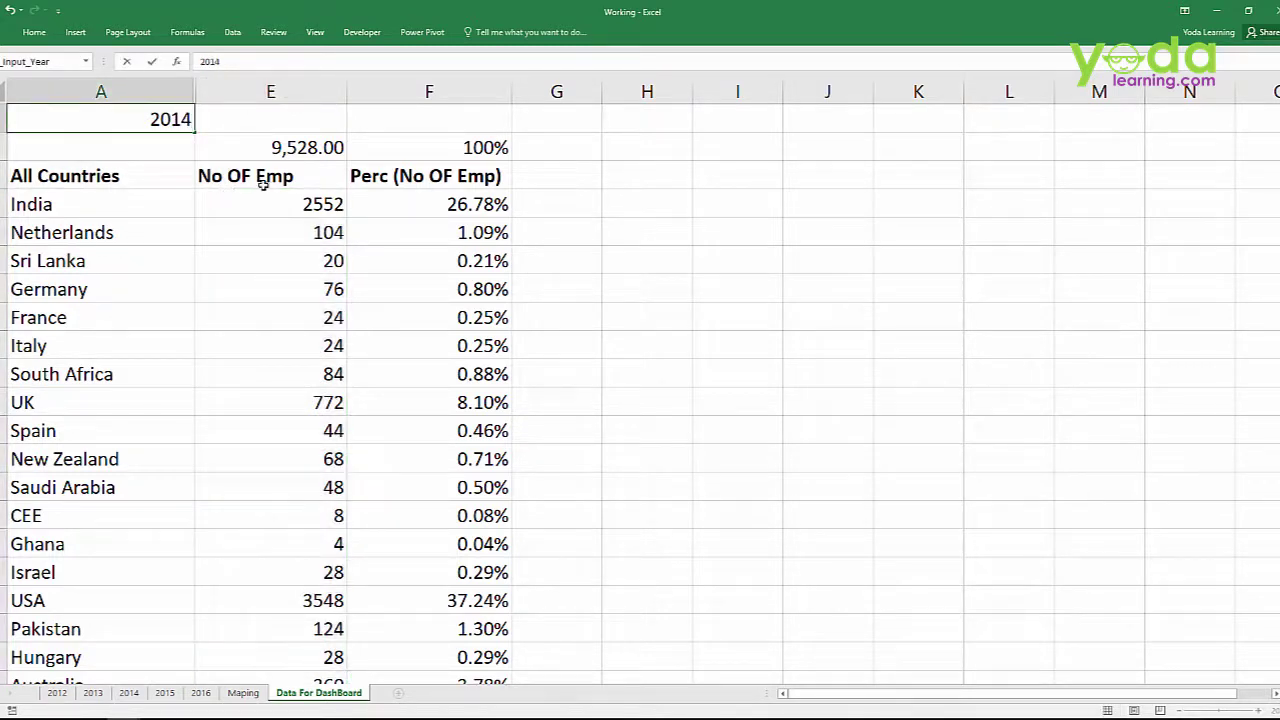
{"action": "left_click", "coordinate": [1108, 710]}
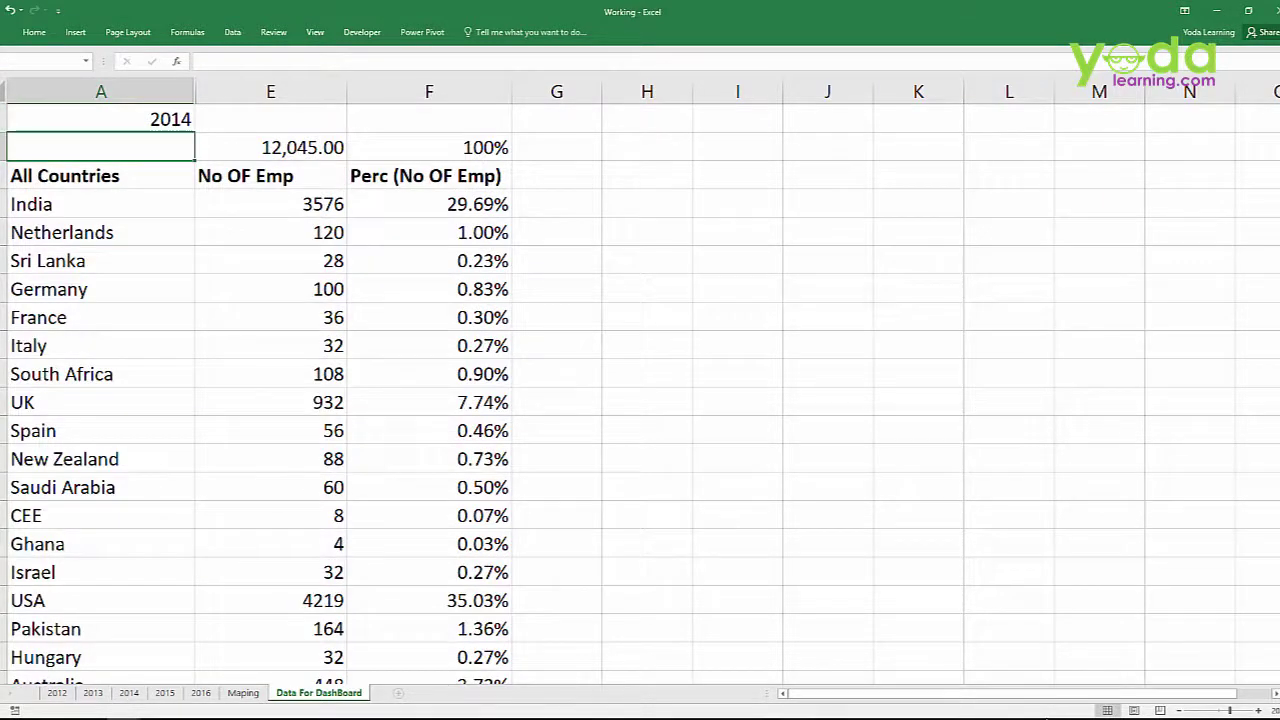
{"action": "key", "text": "Up"}
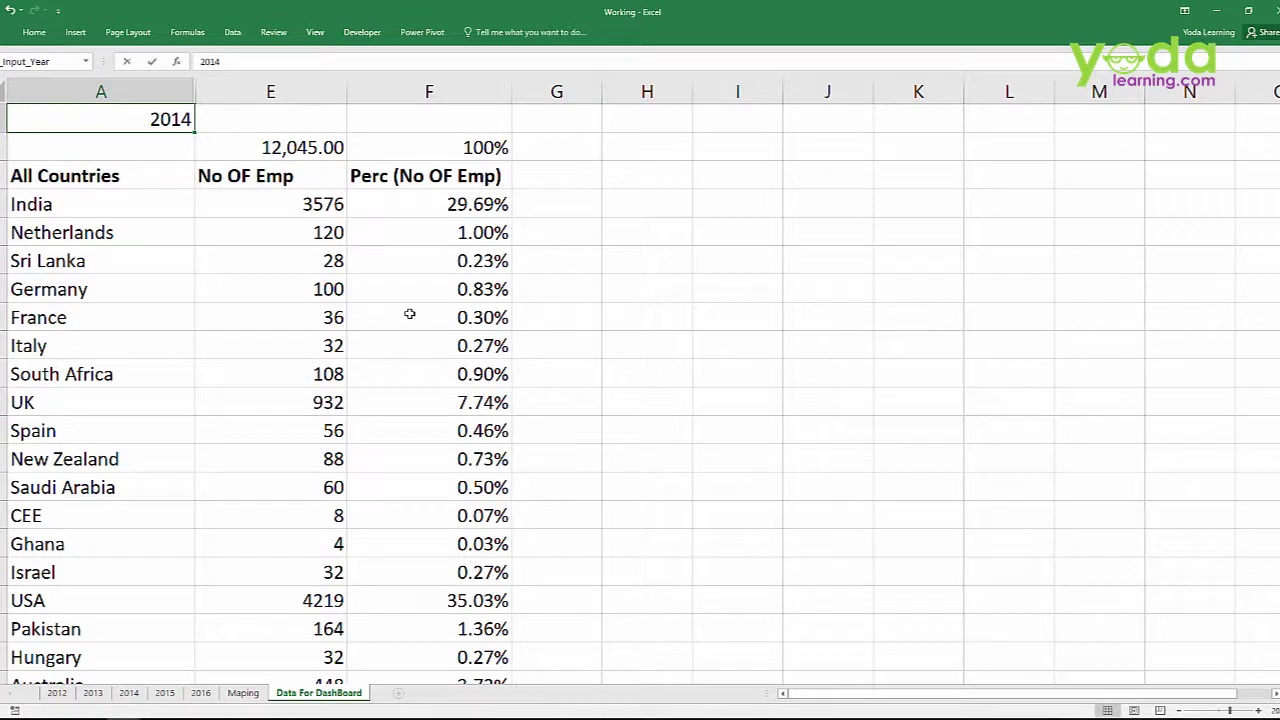
{"action": "key", "text": "F2"}
{"action": "key", "text": "BackSpace"}
{"action": "type", "text": "6"}
{"action": "key", "text": "ctrl+Return"}
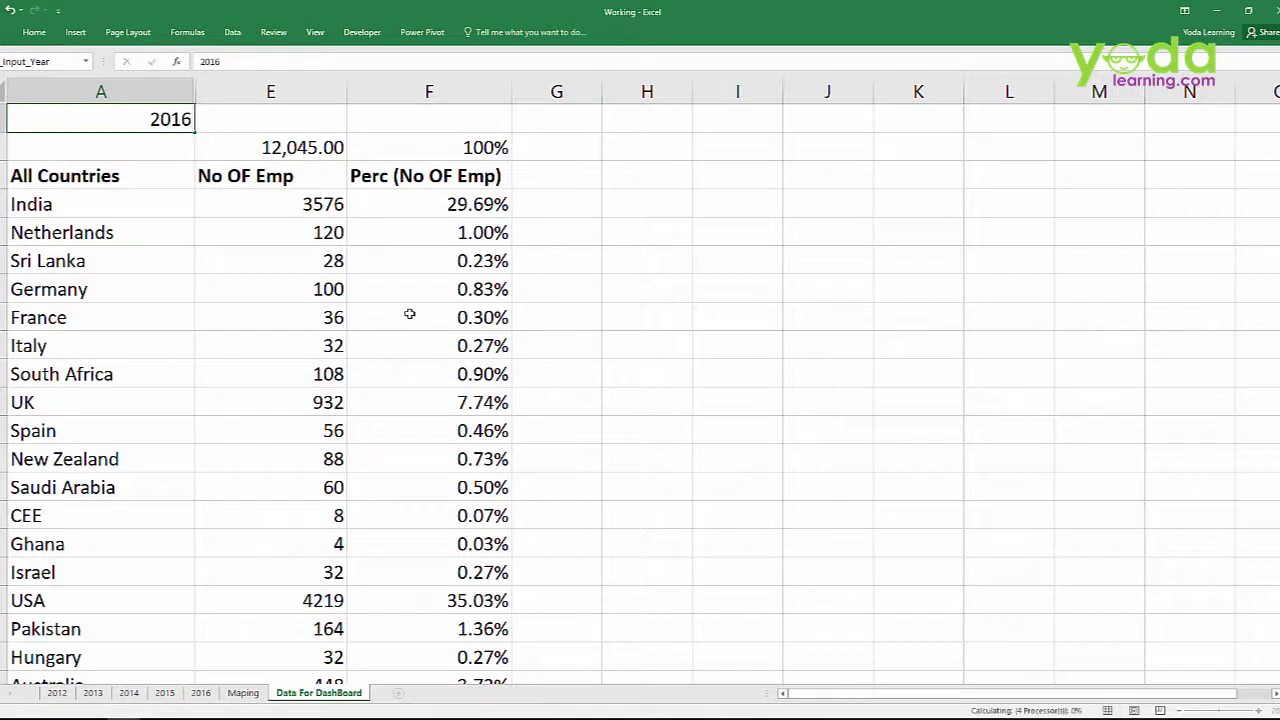
{"action": "key", "text": "Down"}
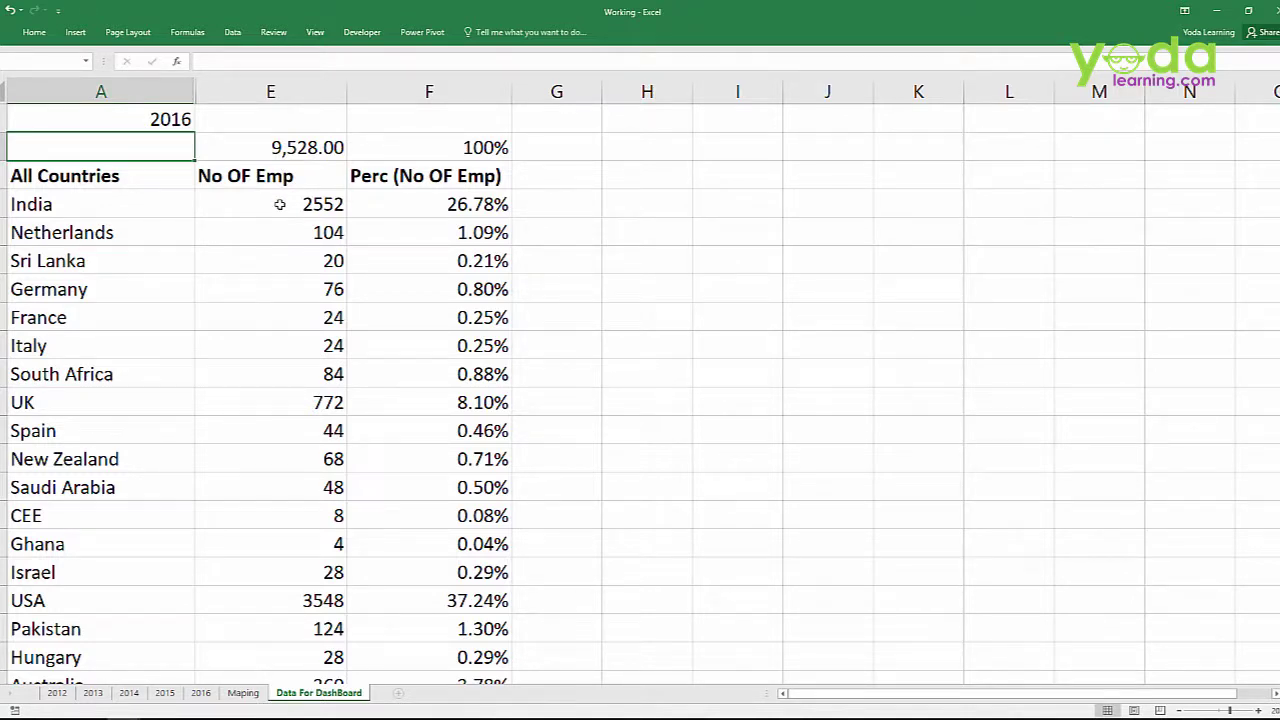
- Unhide the salary columns between columns A and E
{"action": "left_click_drag", "start_coordinate": [171, 91], "coordinate": [229, 92]}
{"action": "right_click", "coordinate": [229, 93]}
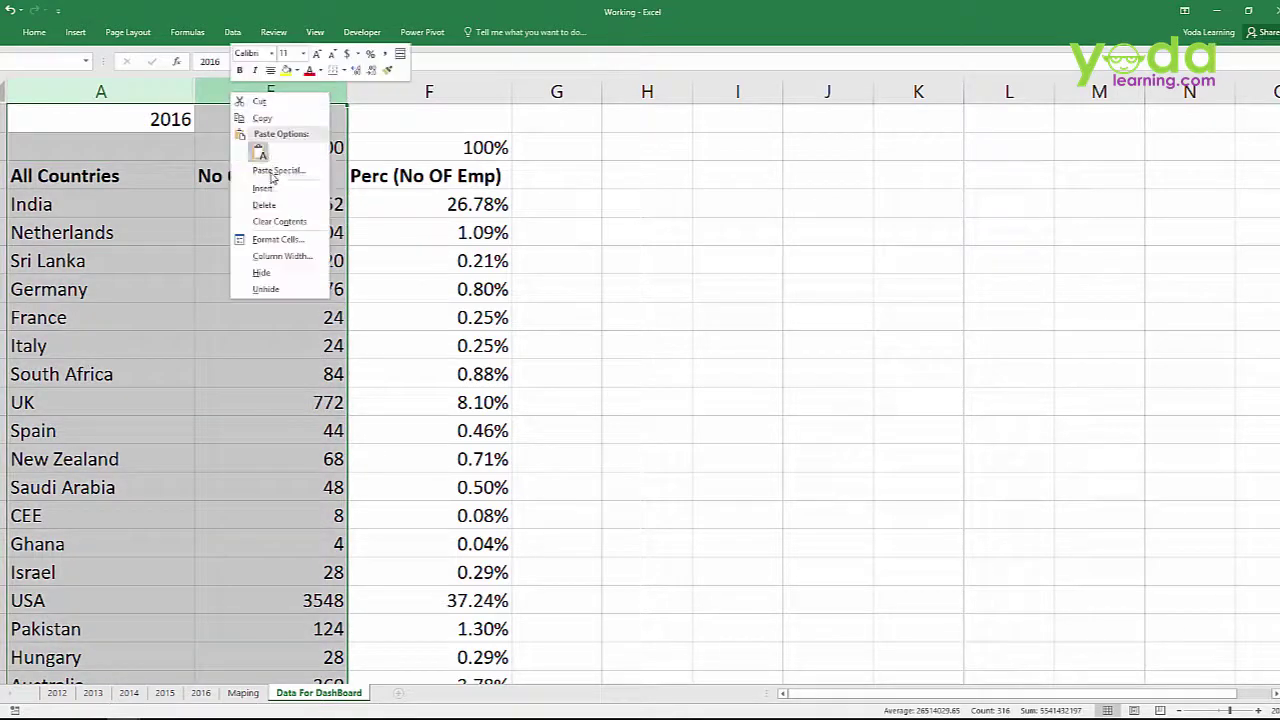
{"action": "left_click", "coordinate": [268, 289]}
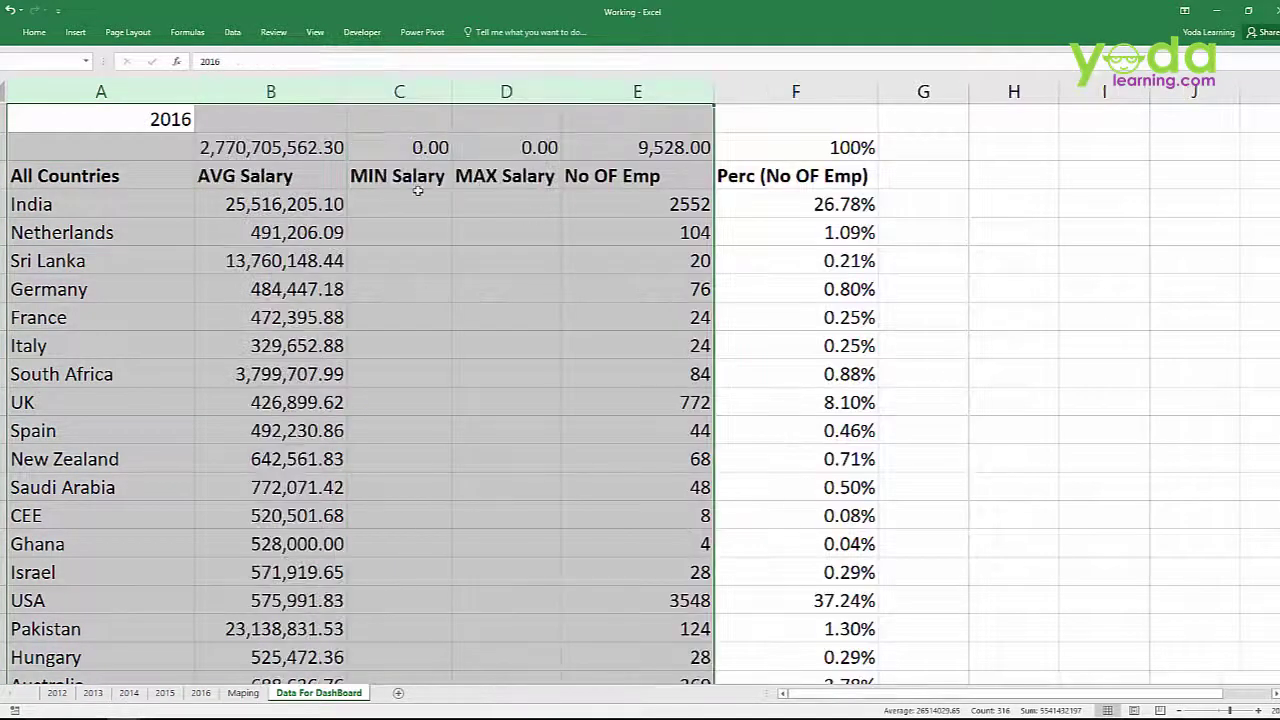
- Examine the named ranges used in the AVERAGEIF formula for India's AVG Salary in B4, leaving the formula unedited
{"action": "left_click", "coordinate": [418, 188]}
{"action": "key", "text": "Left"}
{"action": "key", "text": "Down"}
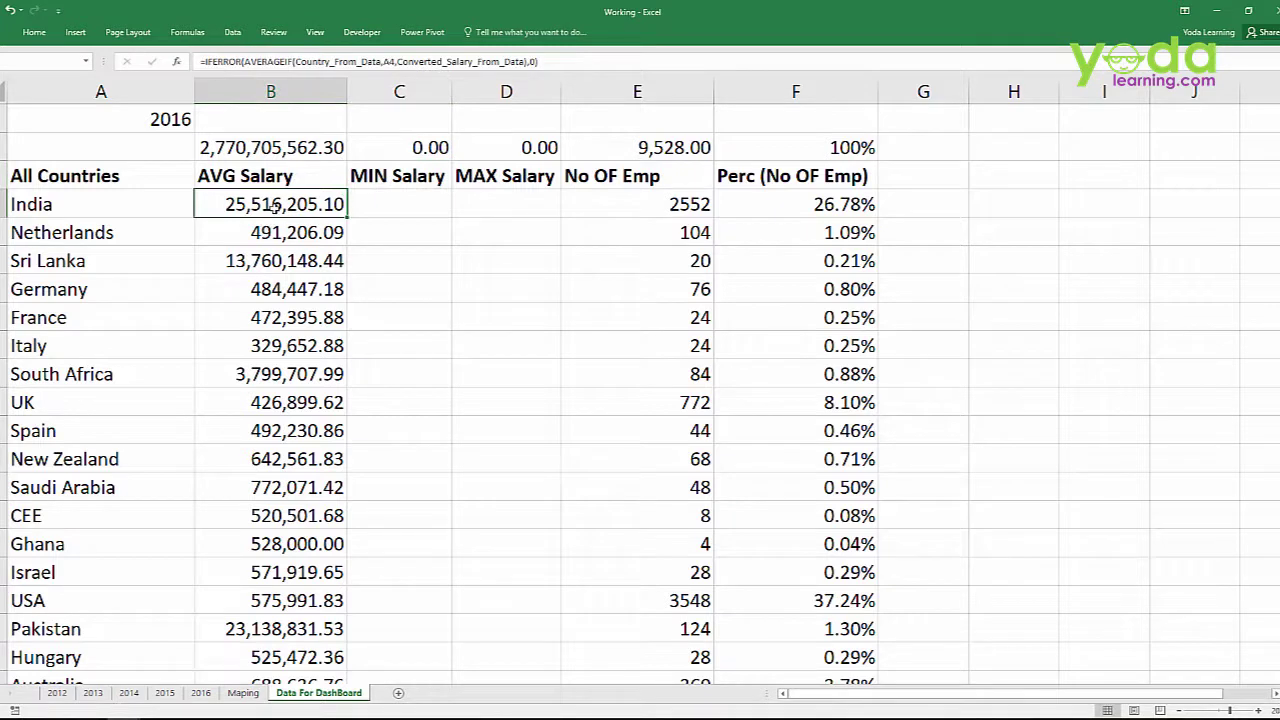
{"action": "double_click", "coordinate": [274, 206]}
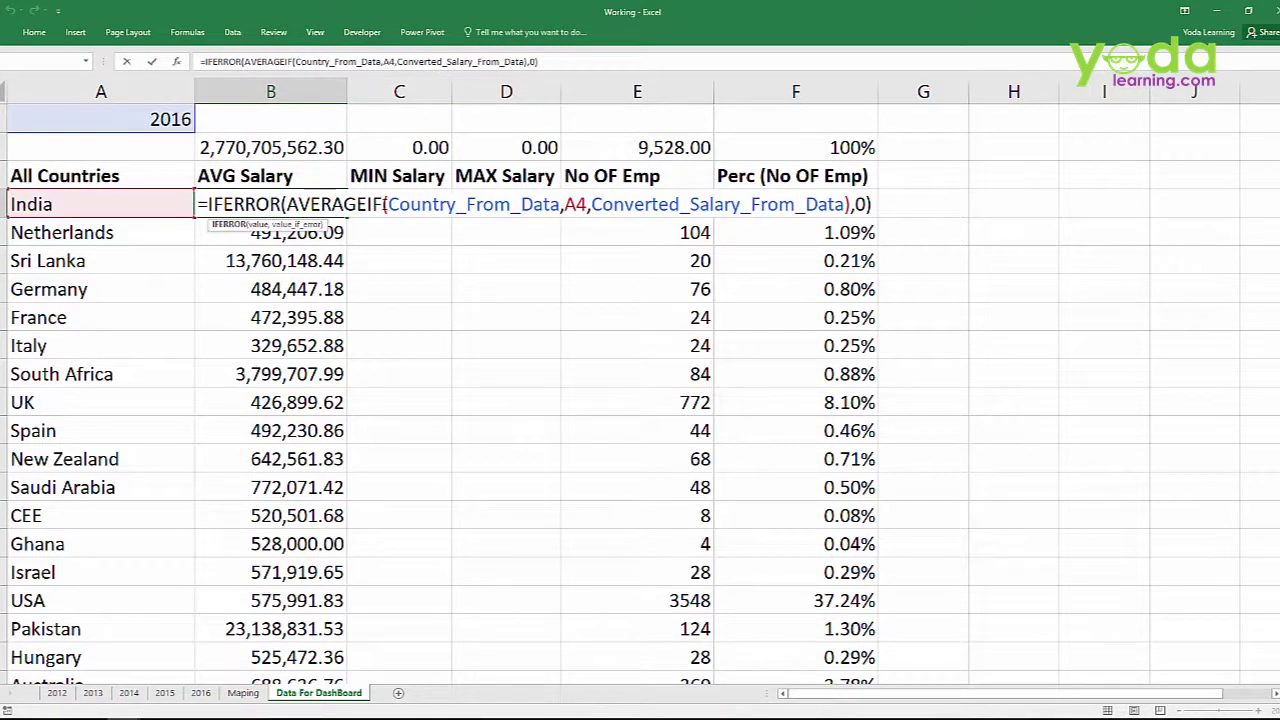
{"action": "left_click_drag", "start_coordinate": [388, 204], "coordinate": [847, 204]}
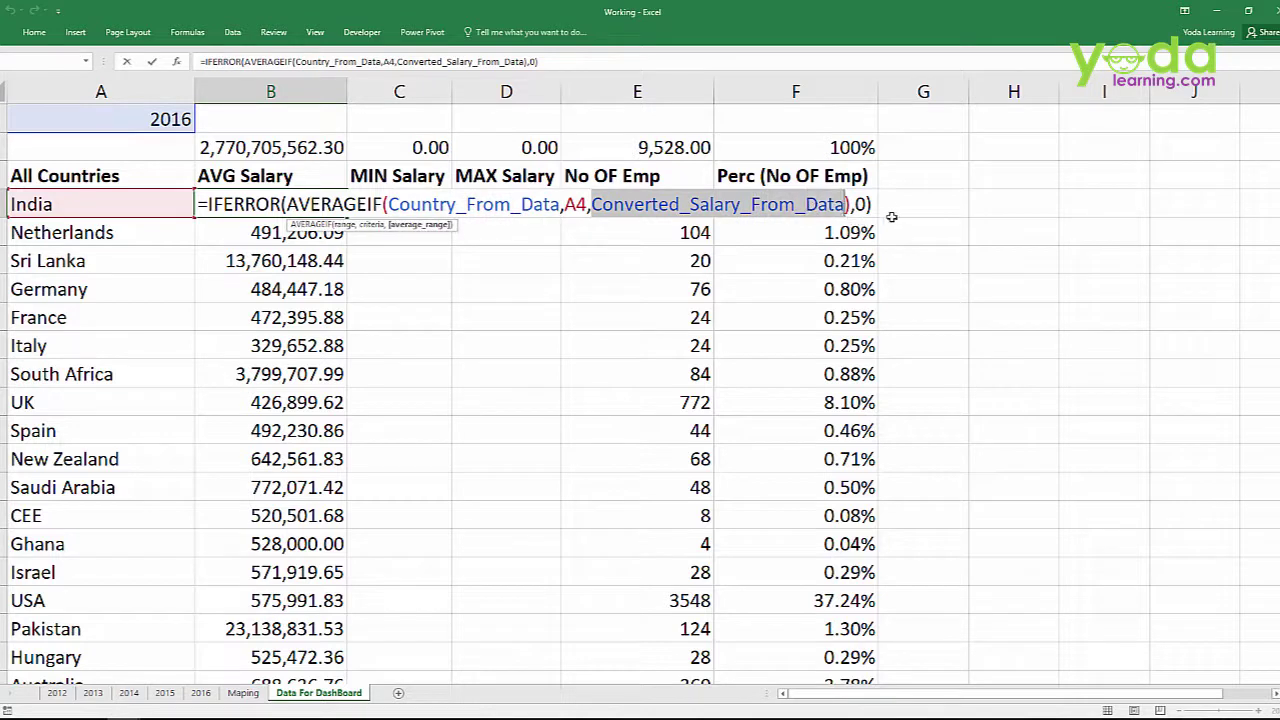
{"action": "key", "text": "Escape"}
- Review the COUNTIF formula with its OFFSET range in E4 and select India's MIN Salary cell, C4
{"action": "left_click", "coordinate": [571, 206]}
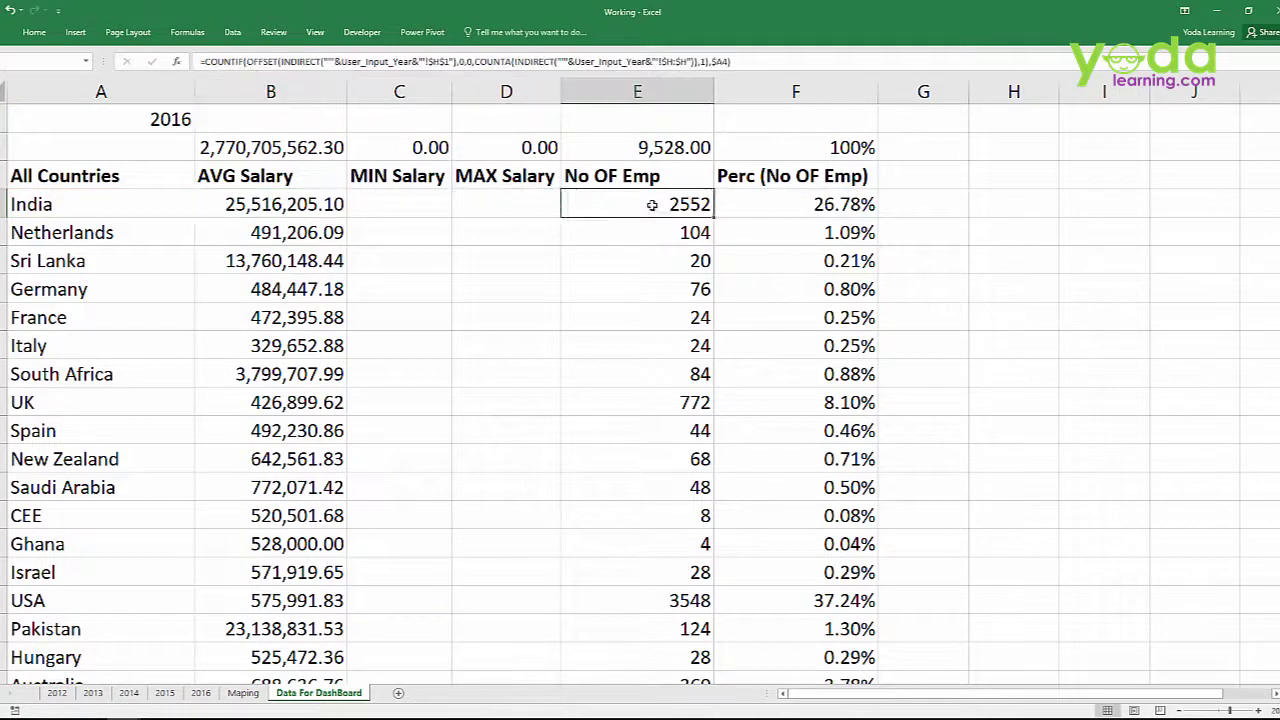
{"action": "double_click", "coordinate": [571, 206]}
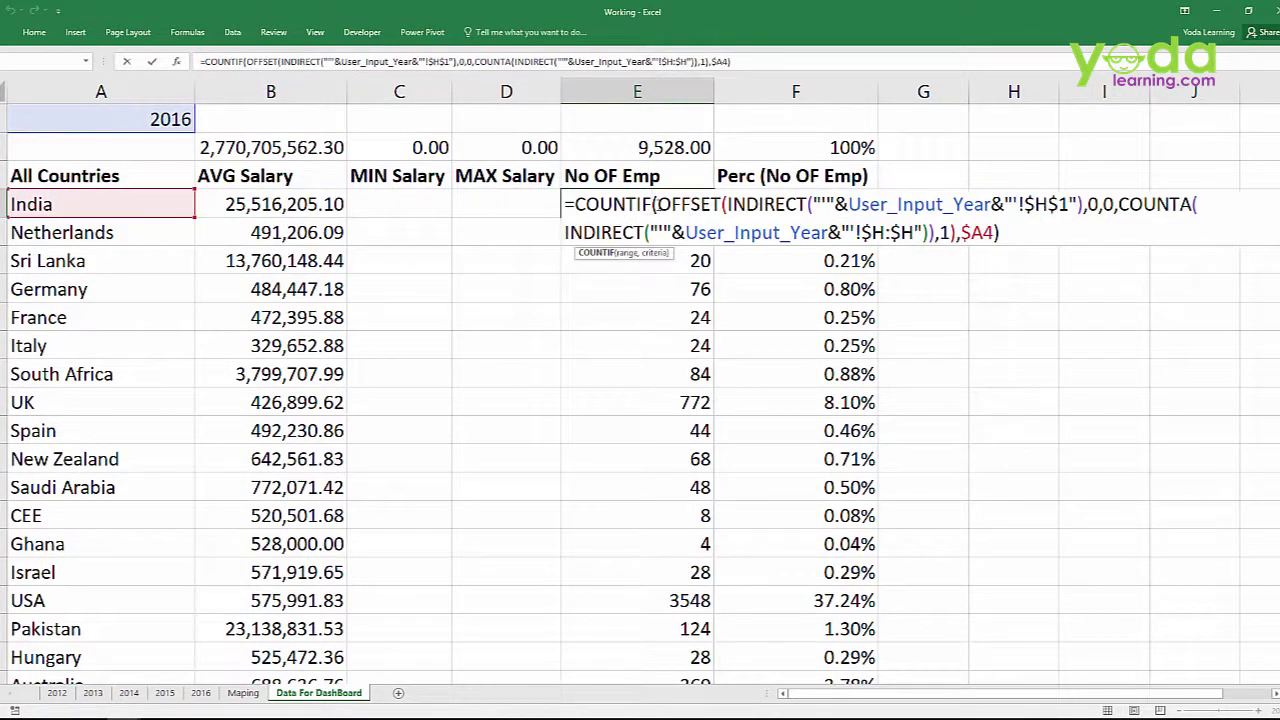
{"action": "left_click_drag", "start_coordinate": [655, 204], "coordinate": [1029, 238]}
{"action": "left_click", "coordinate": [1030, 238]}
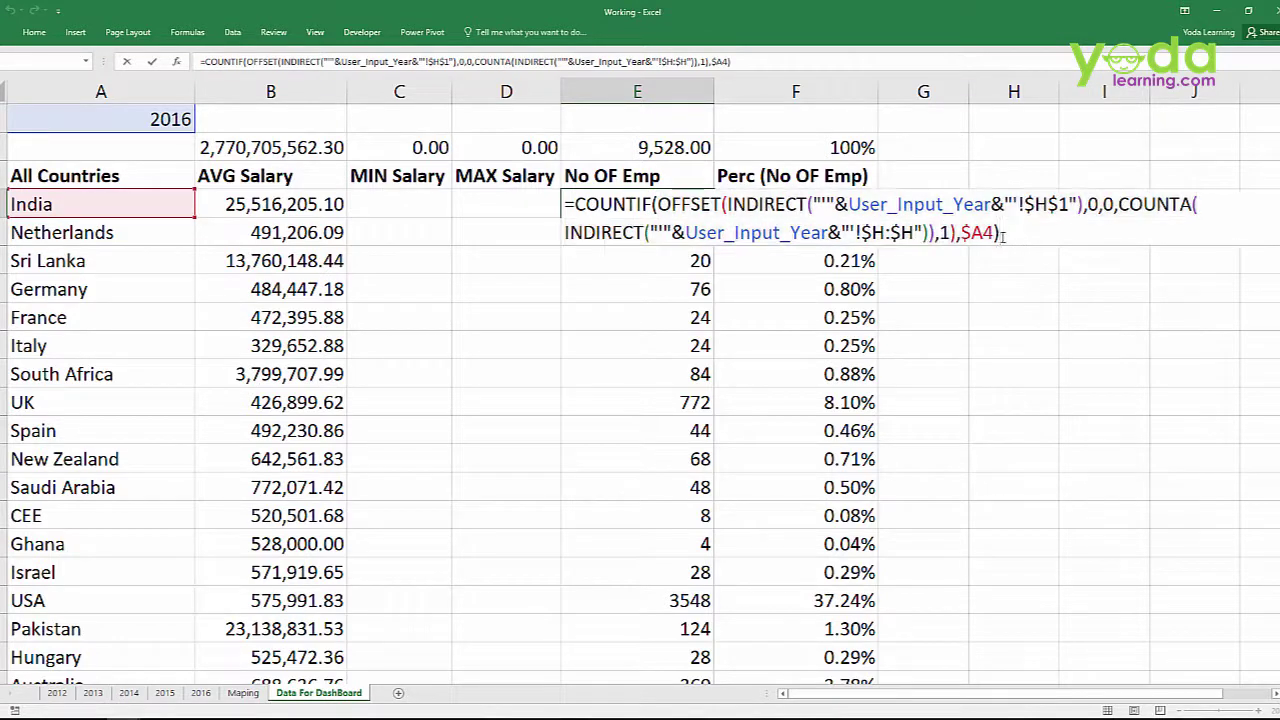
{"action": "key", "text": "Escape"}
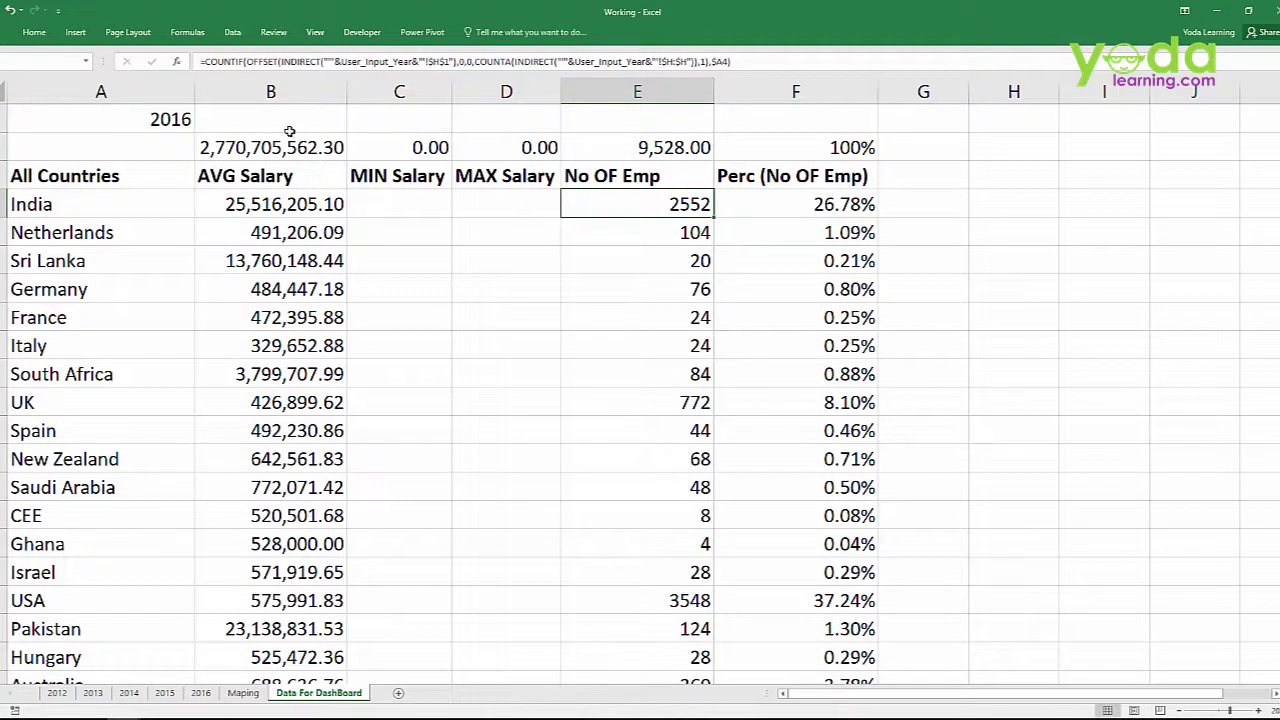
{"action": "left_click", "coordinate": [400, 210]}
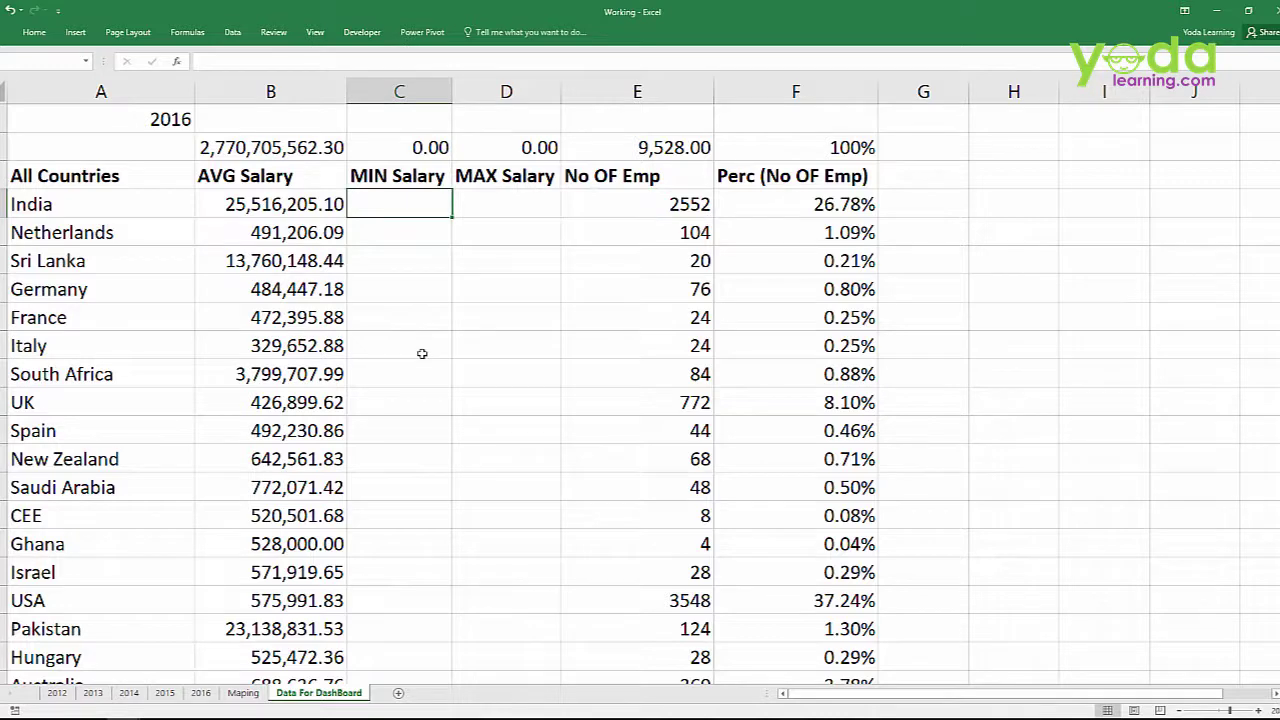